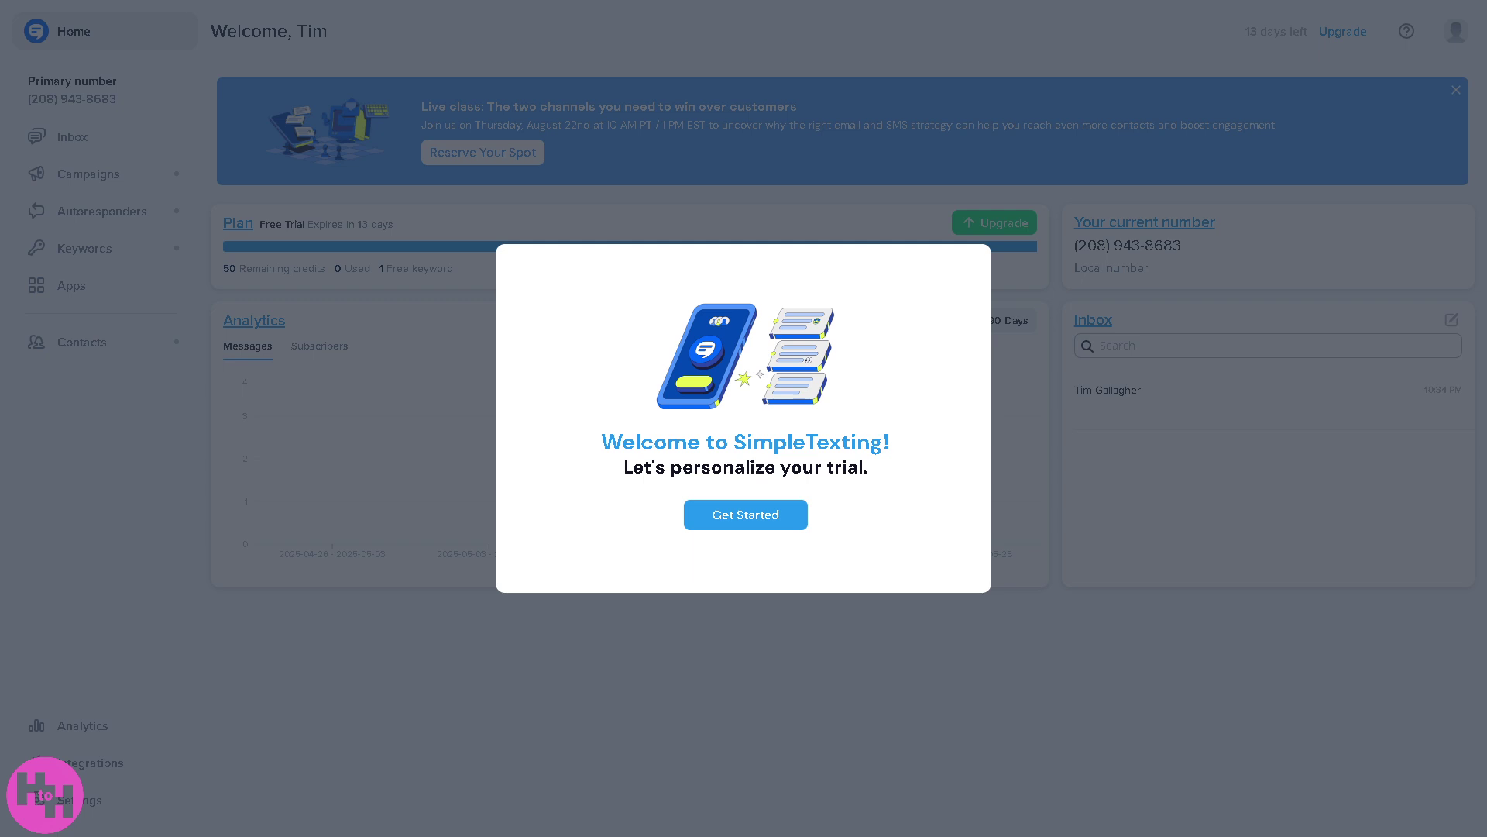
Step: Start personalizing the trial, plan both group and one-on-one texting, and choose Education as industry
{"action": "left_click", "coordinate": [765, 525]}
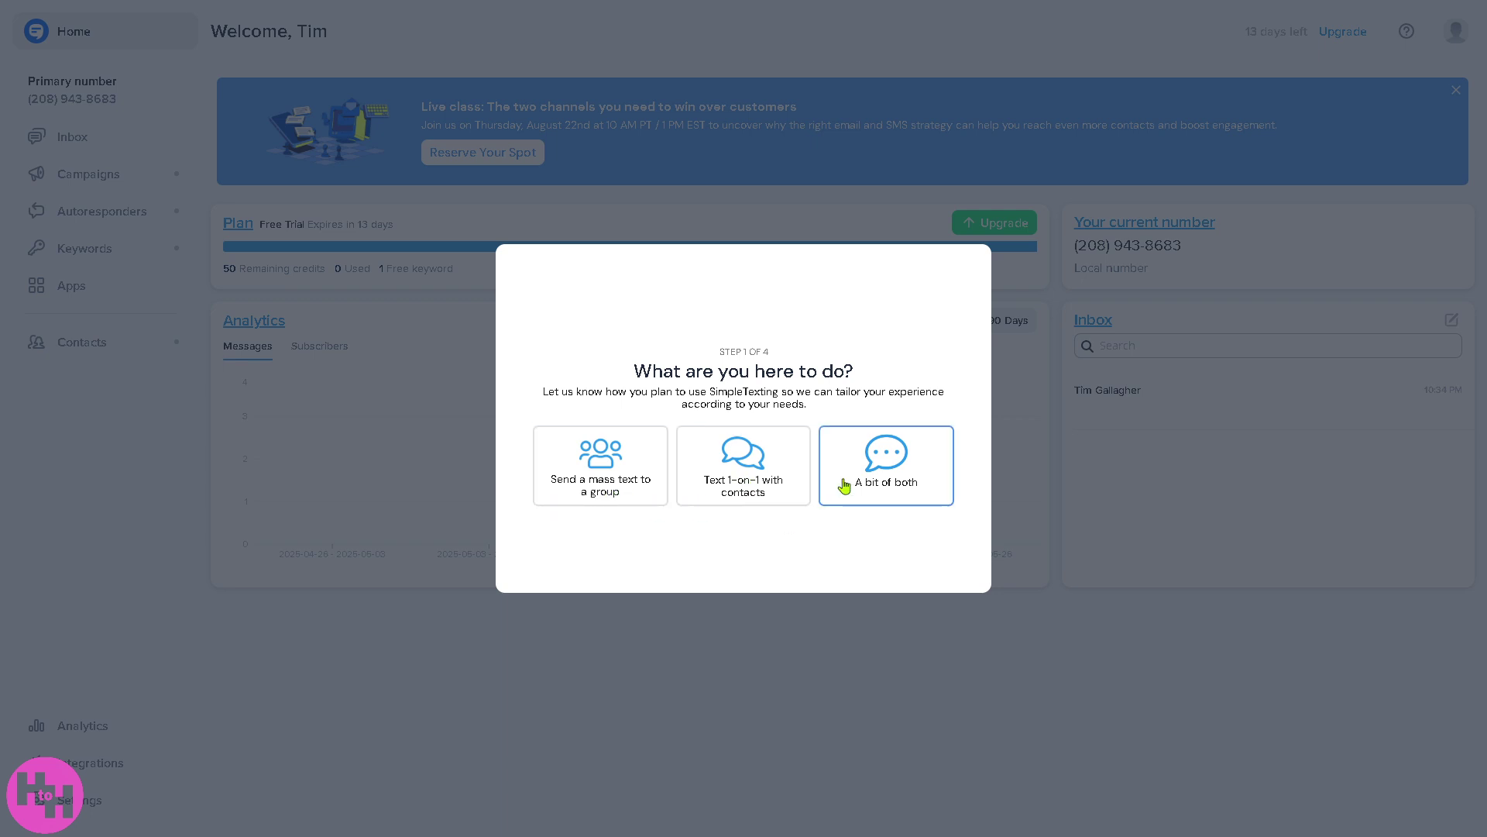
{"action": "left_click", "coordinate": [886, 475]}
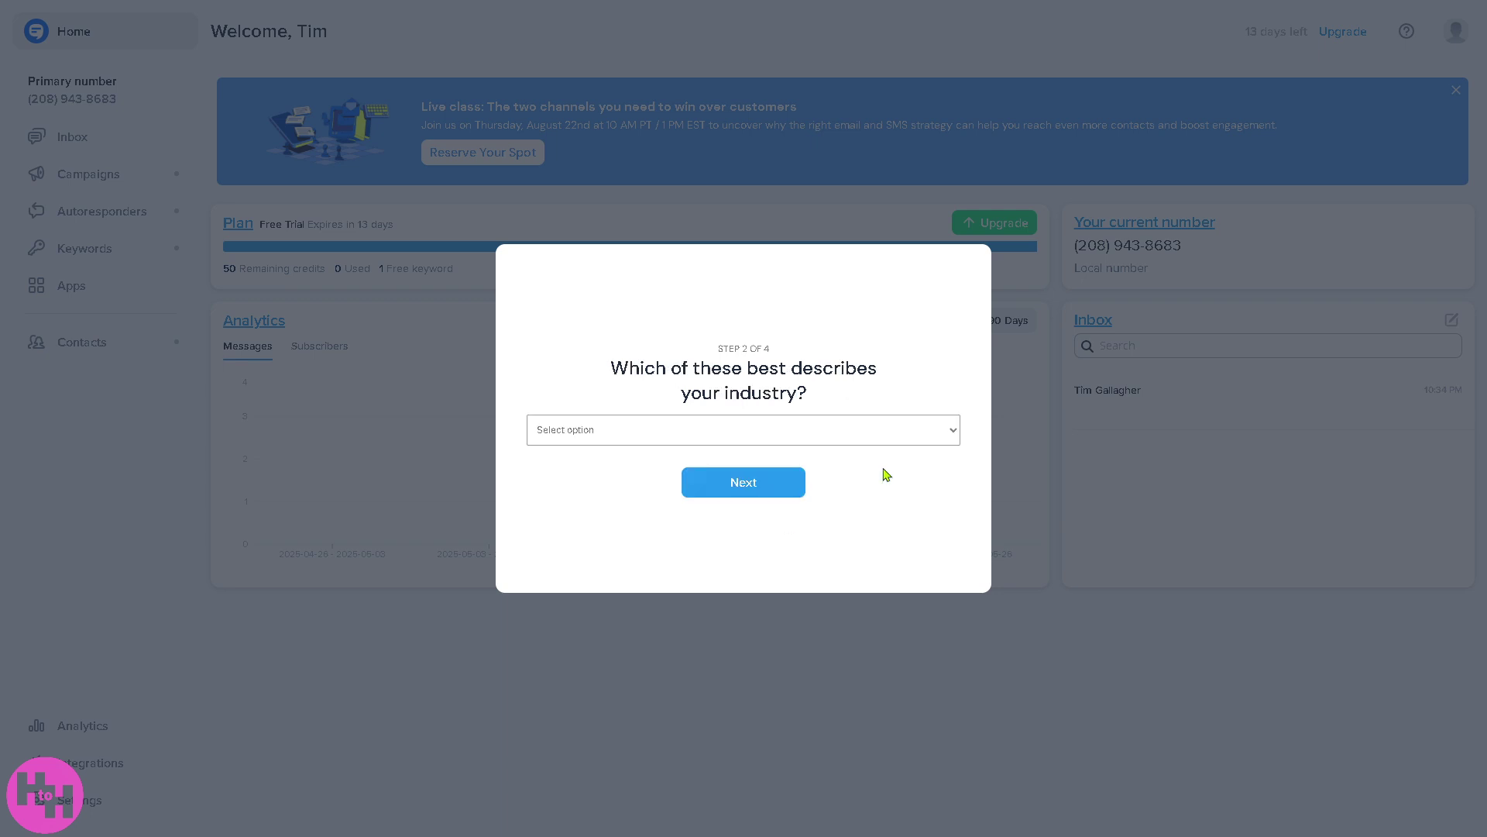
{"action": "left_click", "coordinate": [930, 435]}
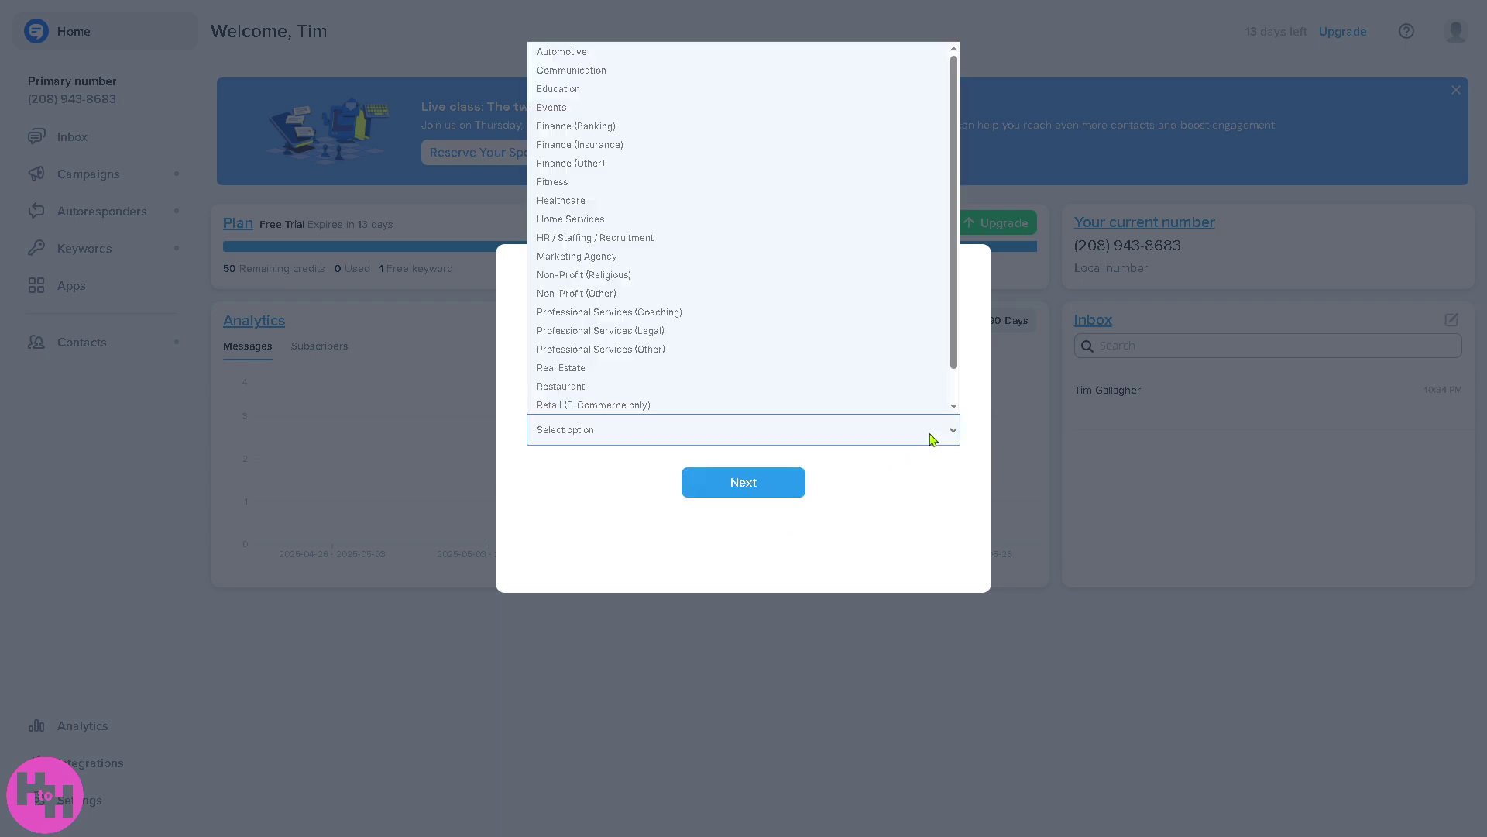
{"action": "left_click", "coordinate": [660, 88]}
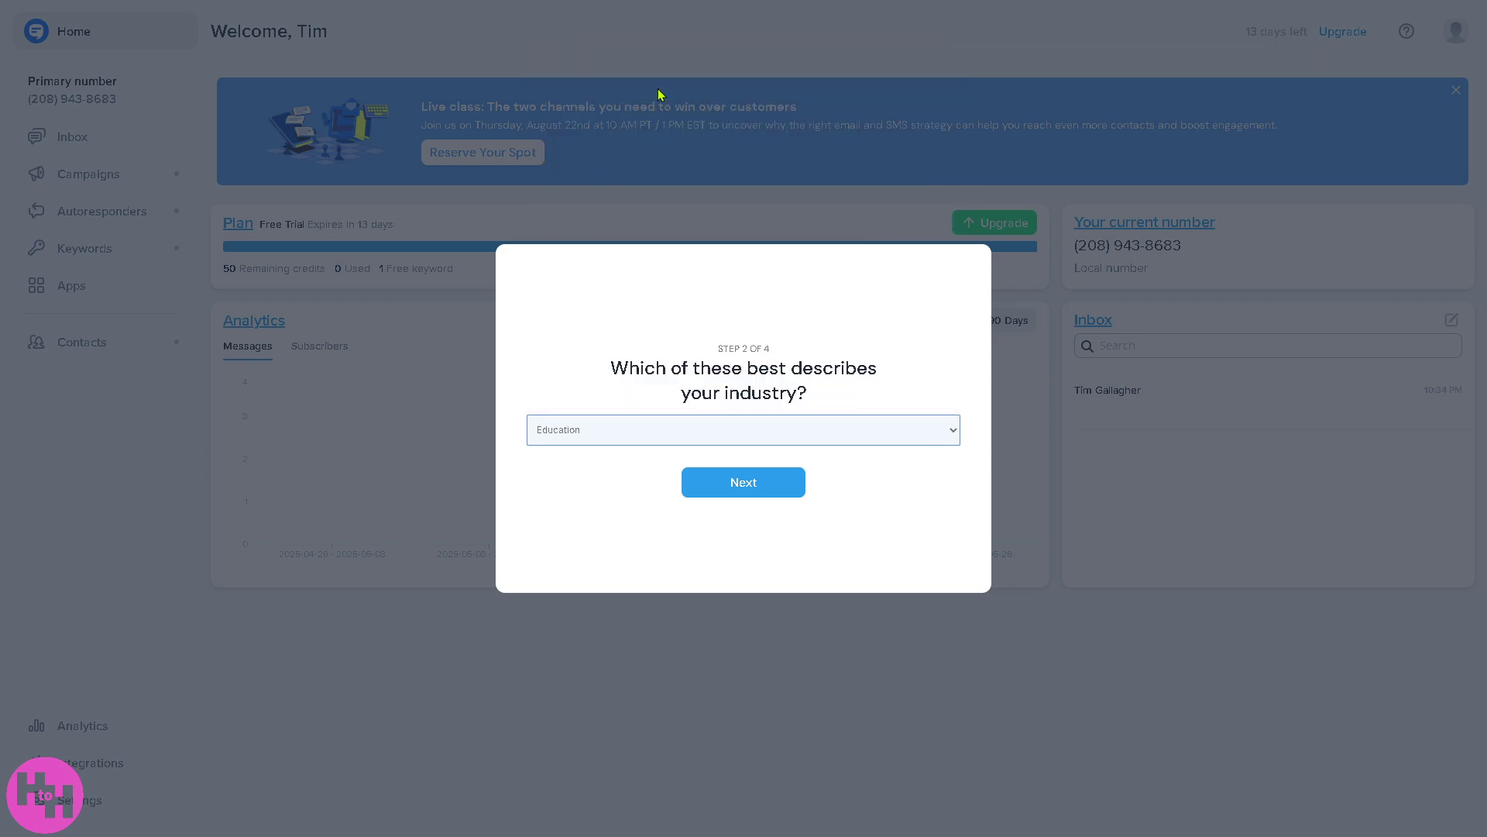
Step: Confirm the Education industry and answer the integrations question
{"action": "left_click", "coordinate": [737, 481]}
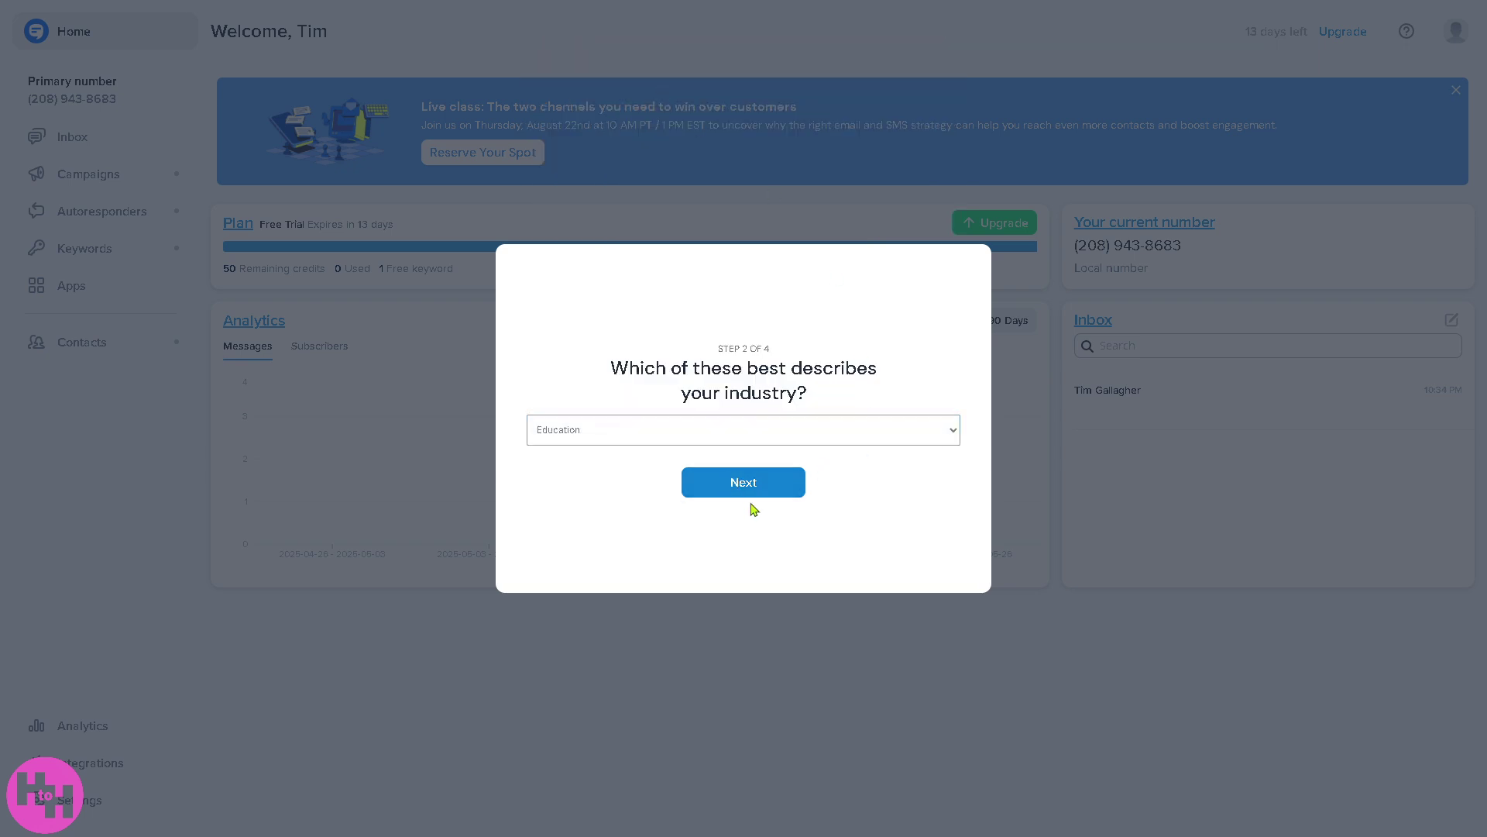
{"action": "left_click", "coordinate": [753, 481]}
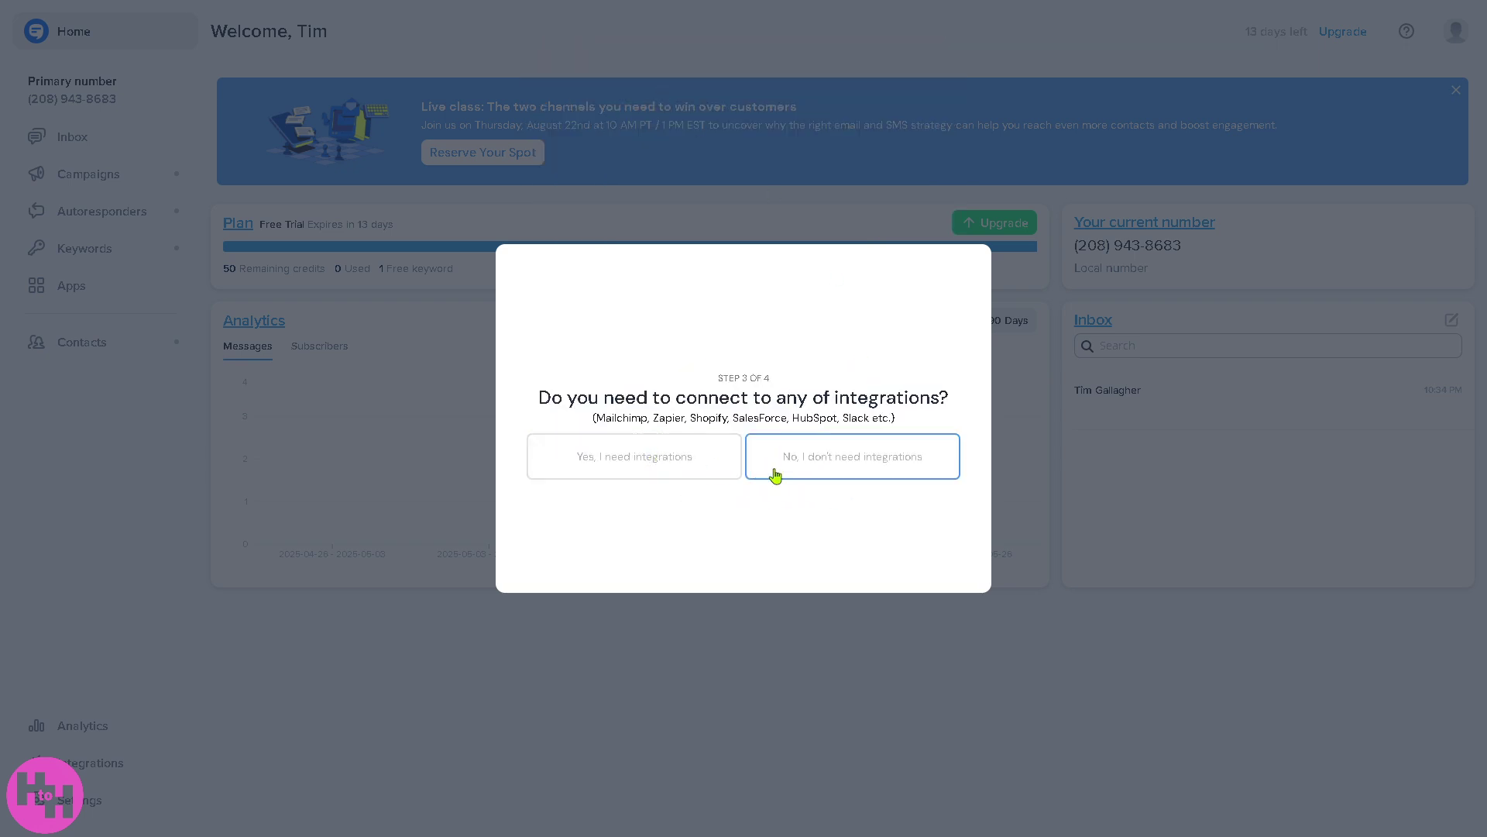
{"action": "left_click", "coordinate": [700, 469]}
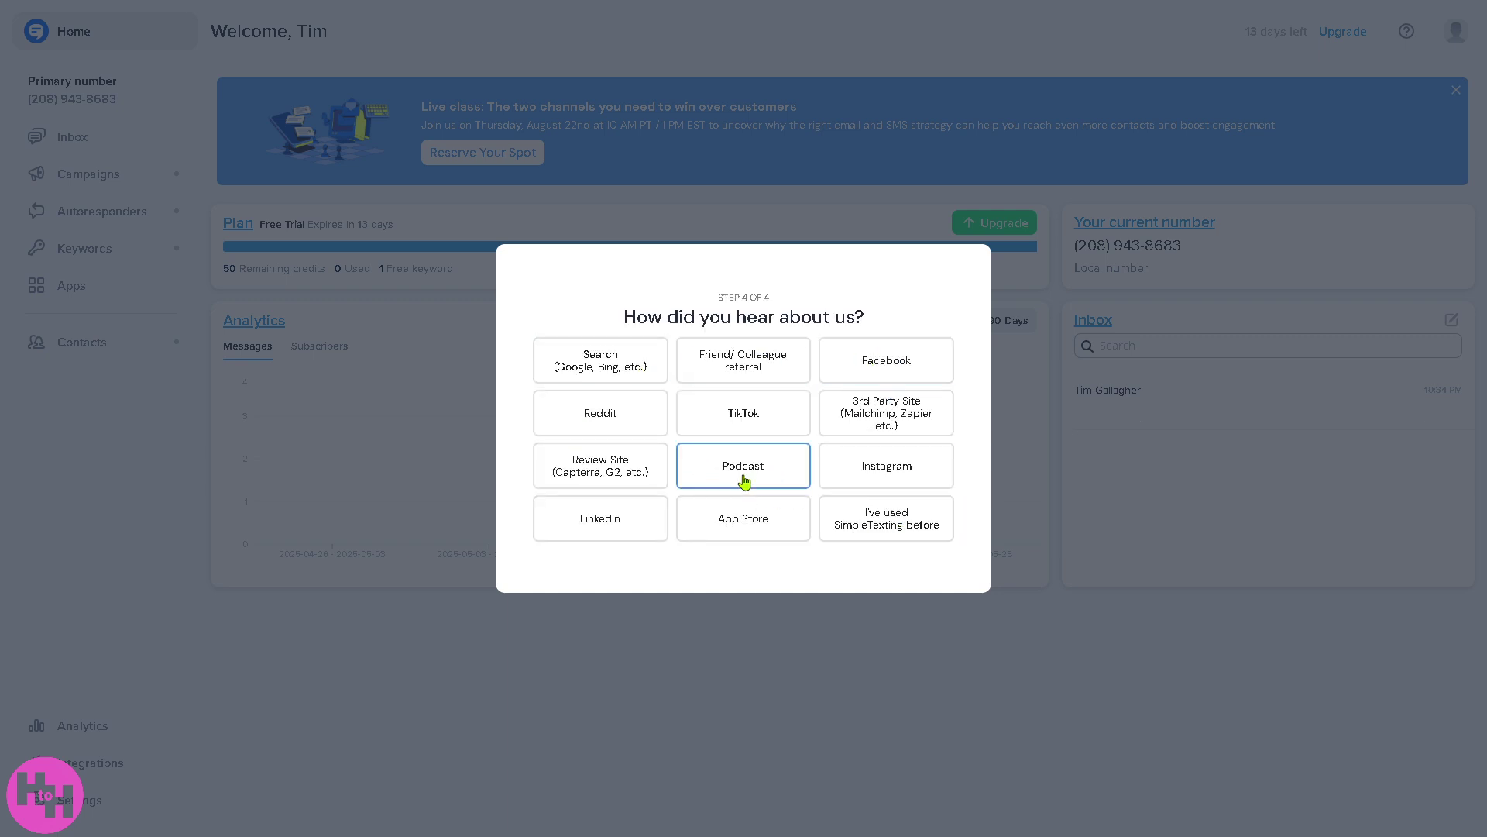
Step: Answer the referral question, acknowledge the trial texting notice, dismiss the dashboard tour, and open the Inbox
{"action": "left_click", "coordinate": [886, 367]}
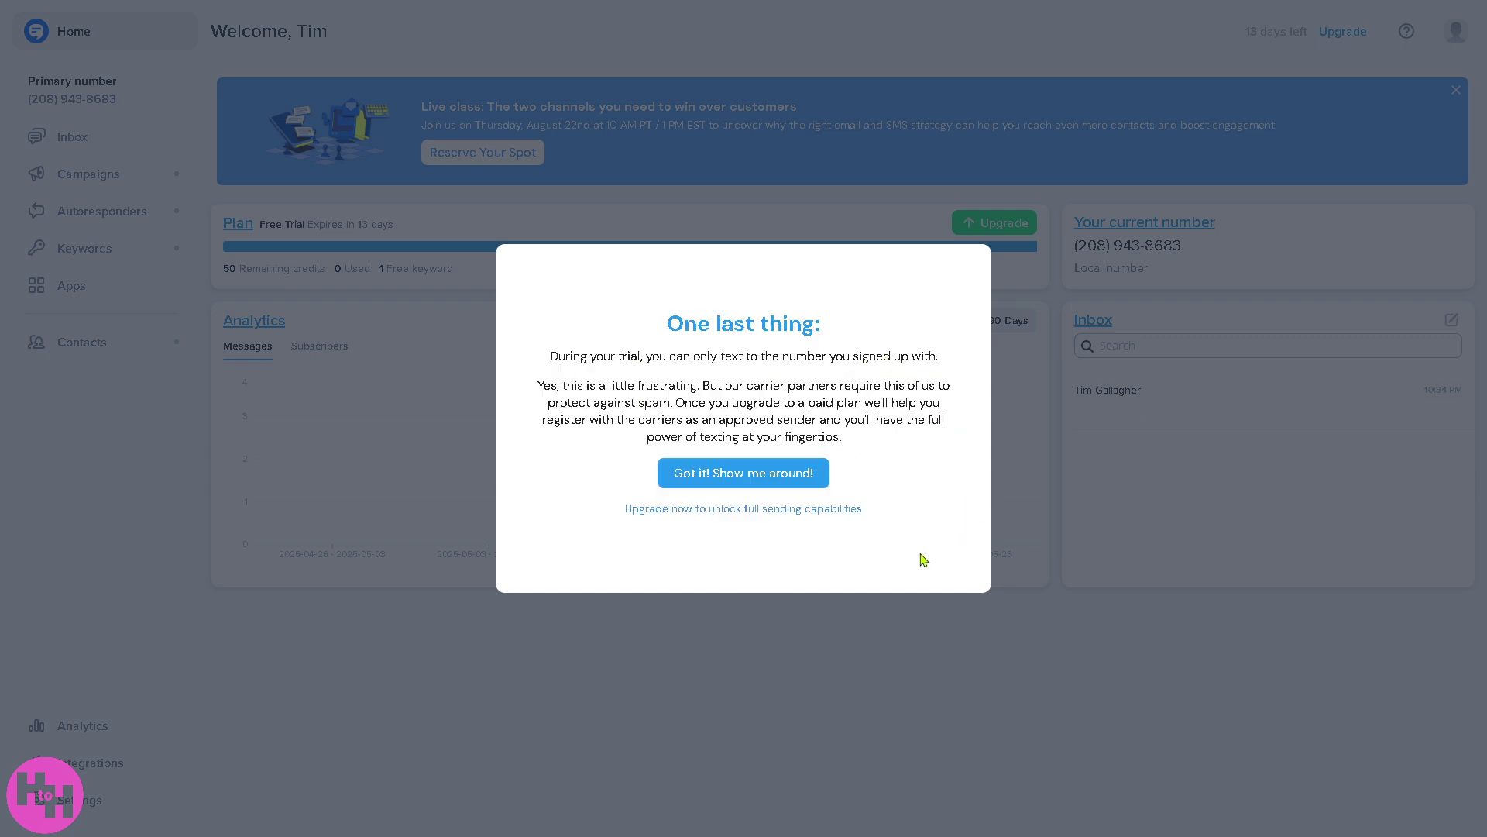
{"action": "left_click", "coordinate": [764, 485]}
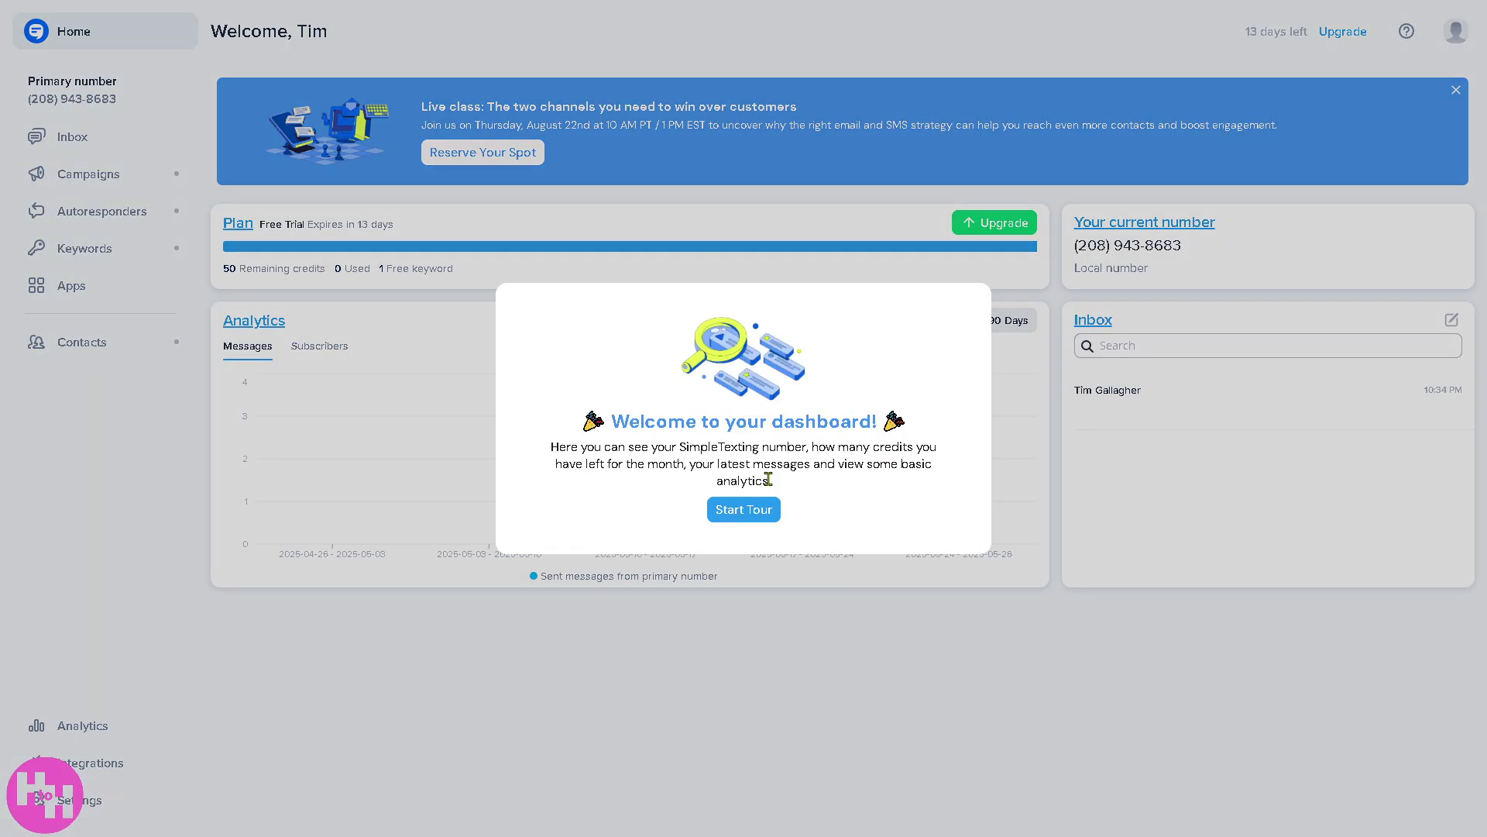
{"action": "left_click", "coordinate": [760, 517]}
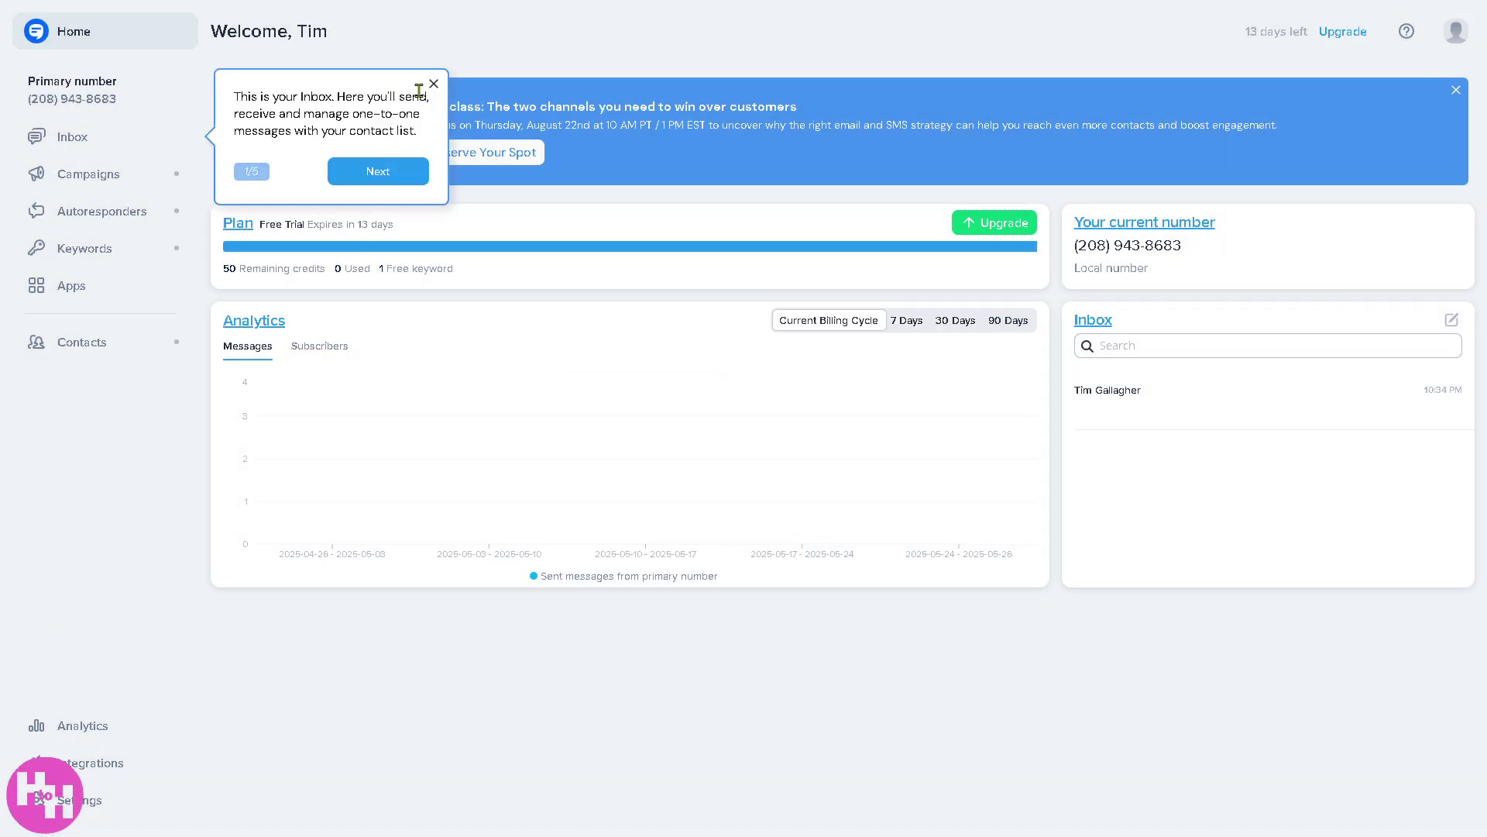
{"action": "left_click", "coordinate": [427, 87]}
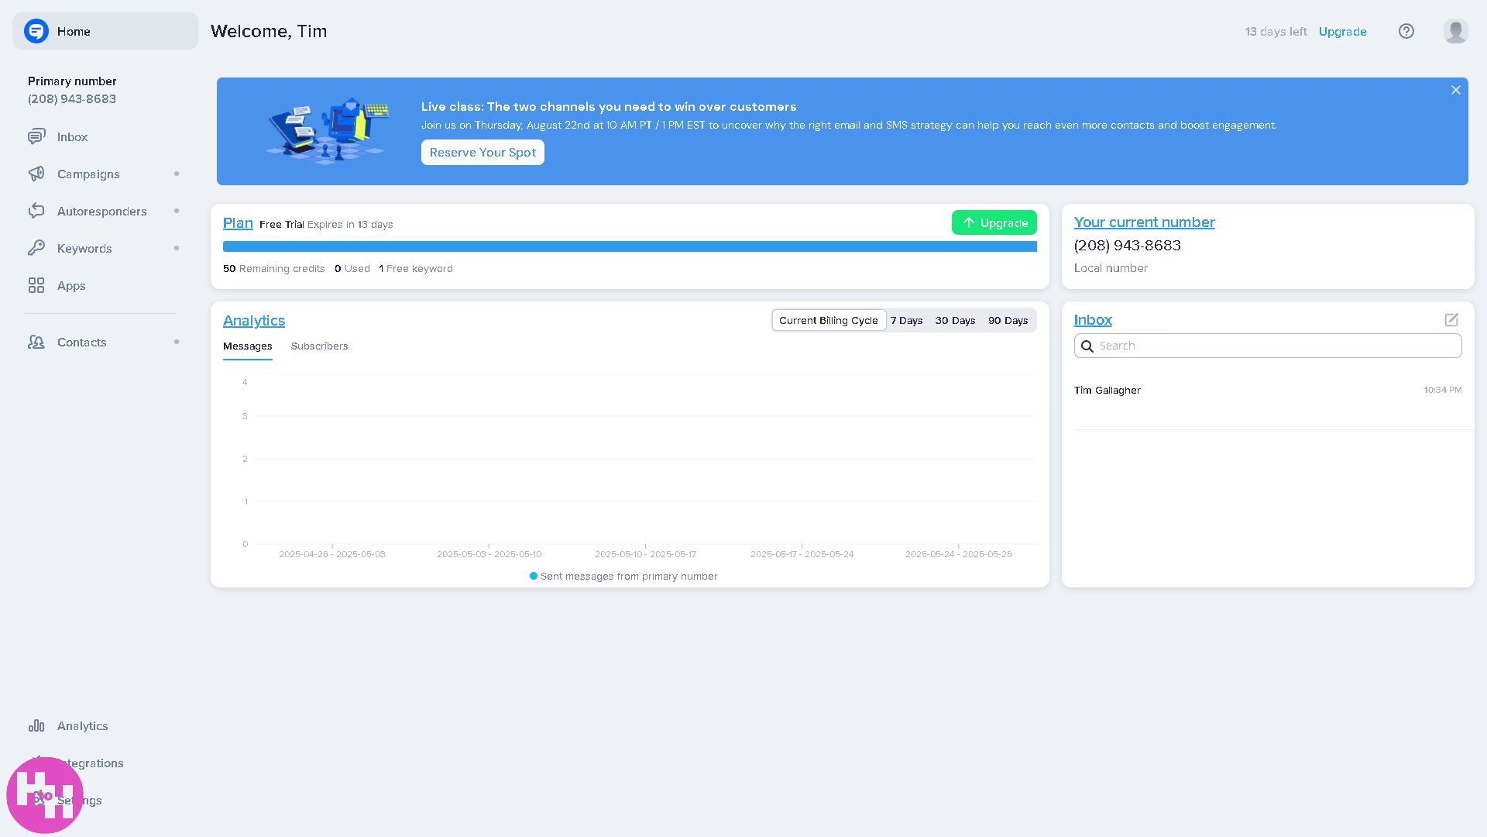
{"action": "left_click", "coordinate": [54, 137]}
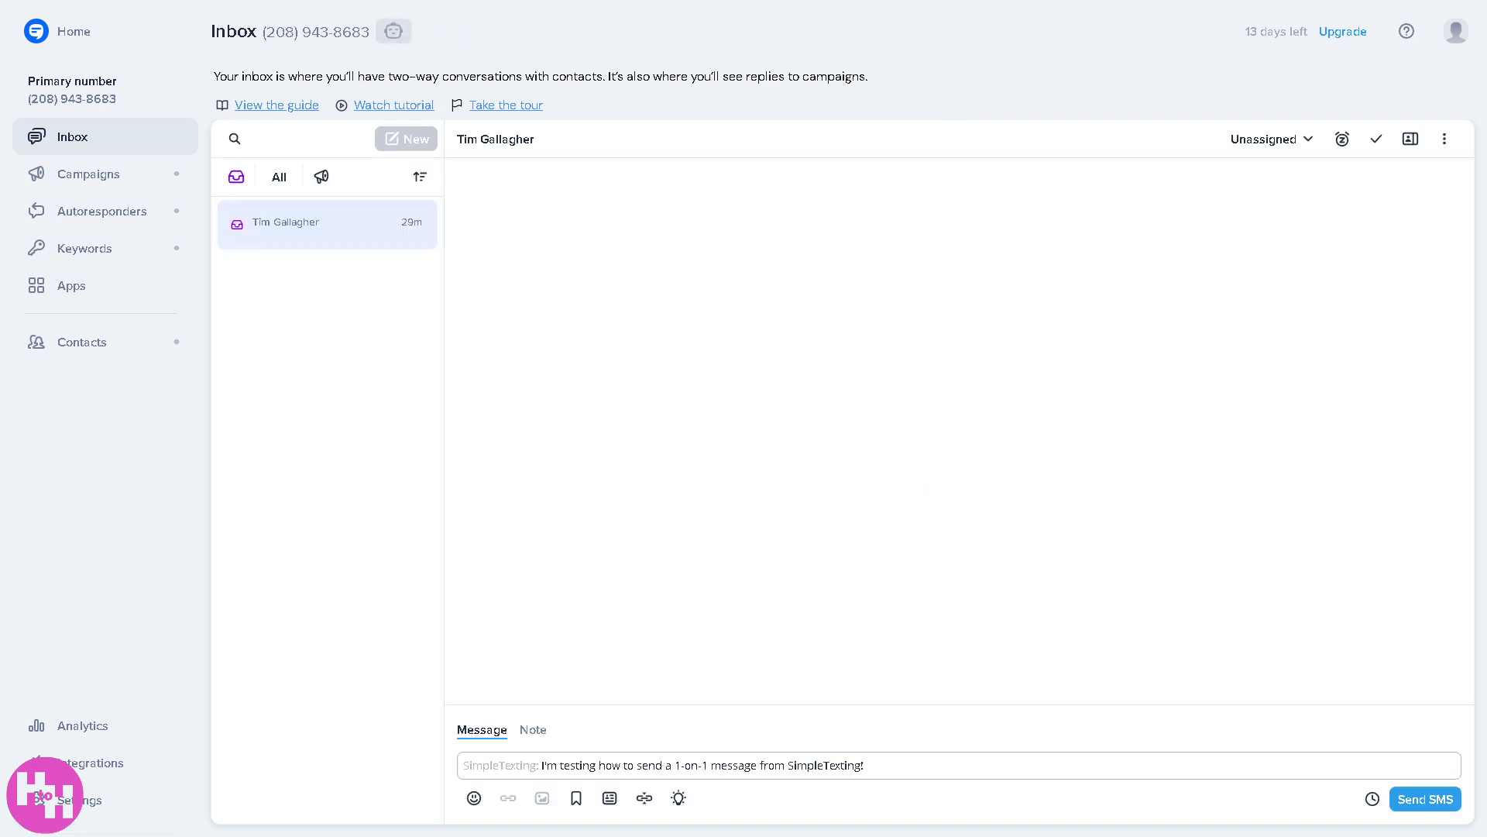
Step: Send the prefilled 1-on-1 test message to the contact's conversation
{"action": "left_click", "coordinate": [769, 765]}
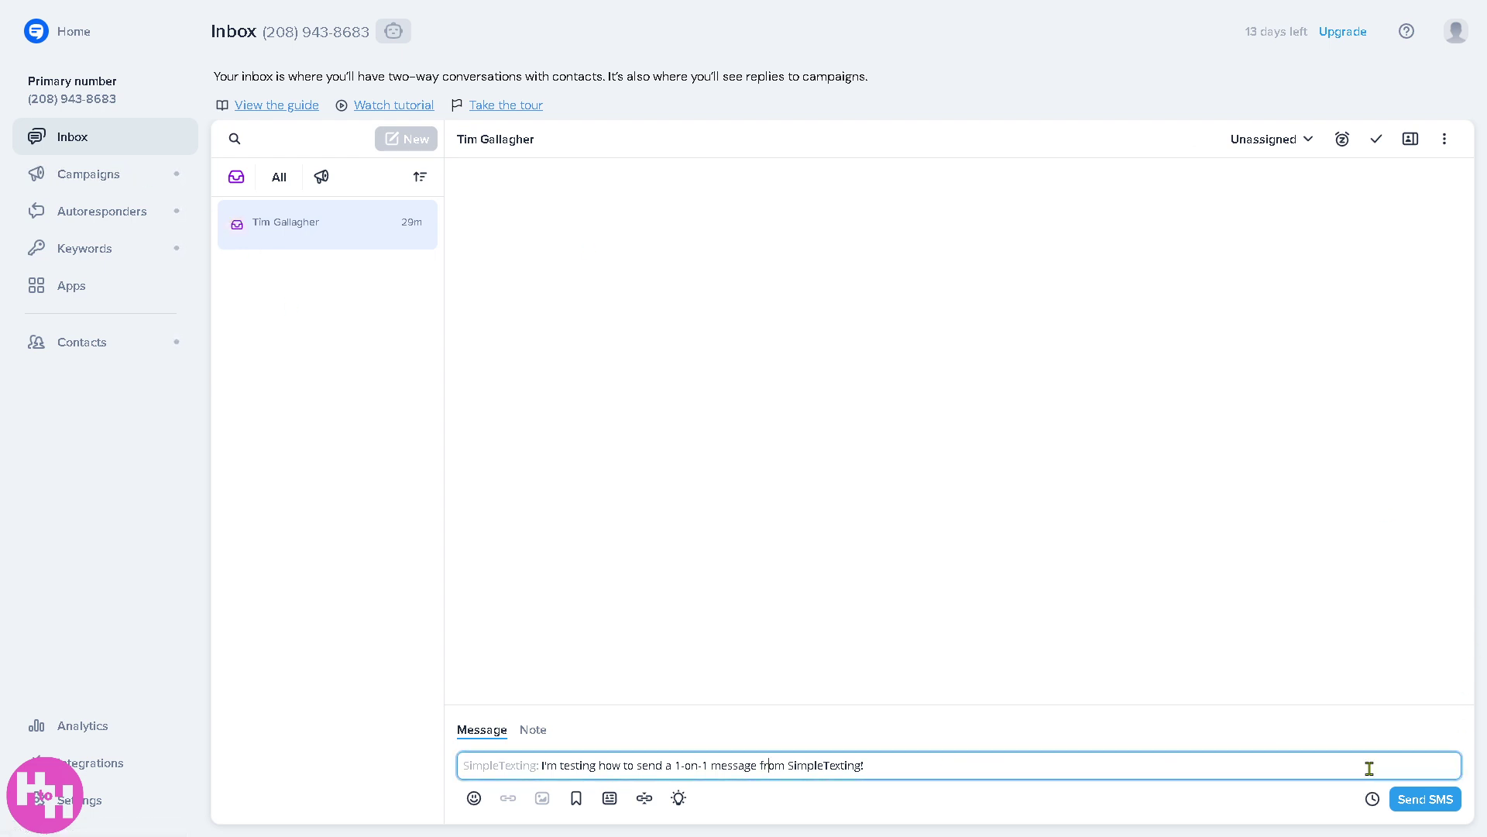
{"action": "left_click", "coordinate": [1432, 799]}
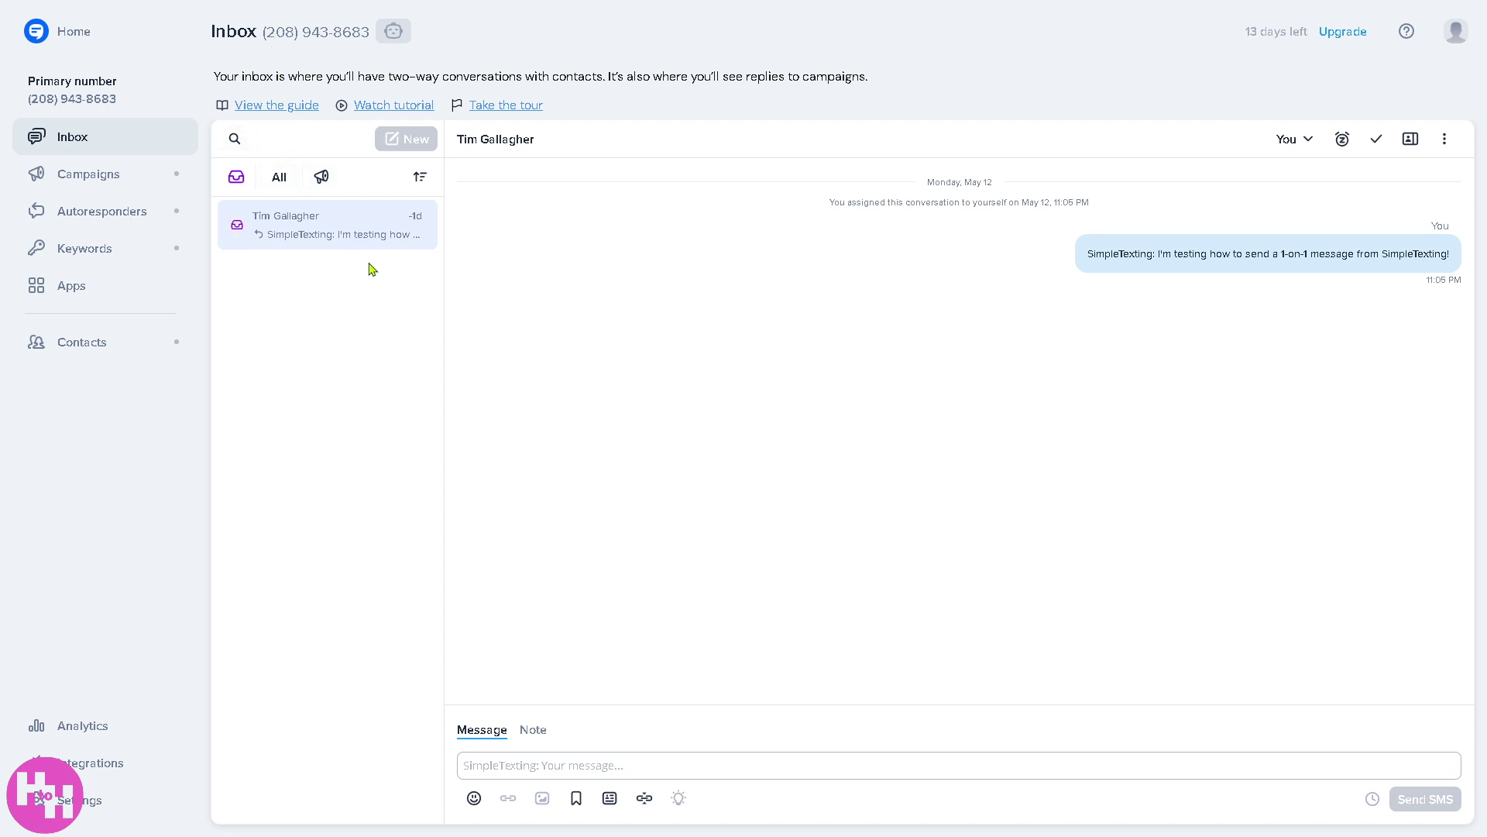
Step: Create an MMS campaign renamed 'How to use SIMPLETEXTING', then go to the Keywords page
{"action": "left_click", "coordinate": [83, 178]}
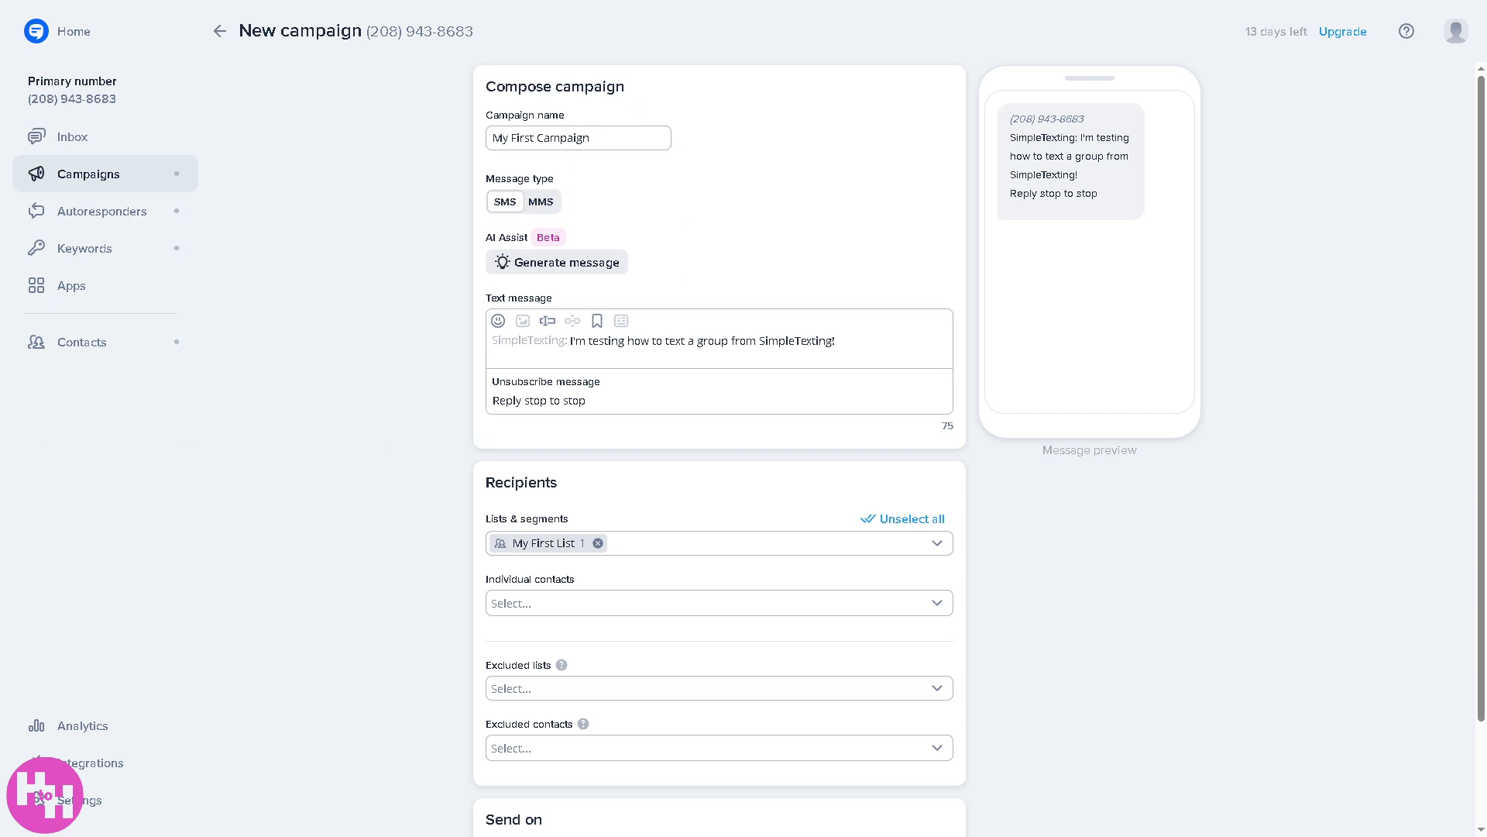
{"action": "left_click", "coordinate": [540, 202]}
{"action": "left_click_drag", "start_coordinate": [598, 147], "coordinate": [475, 142]}
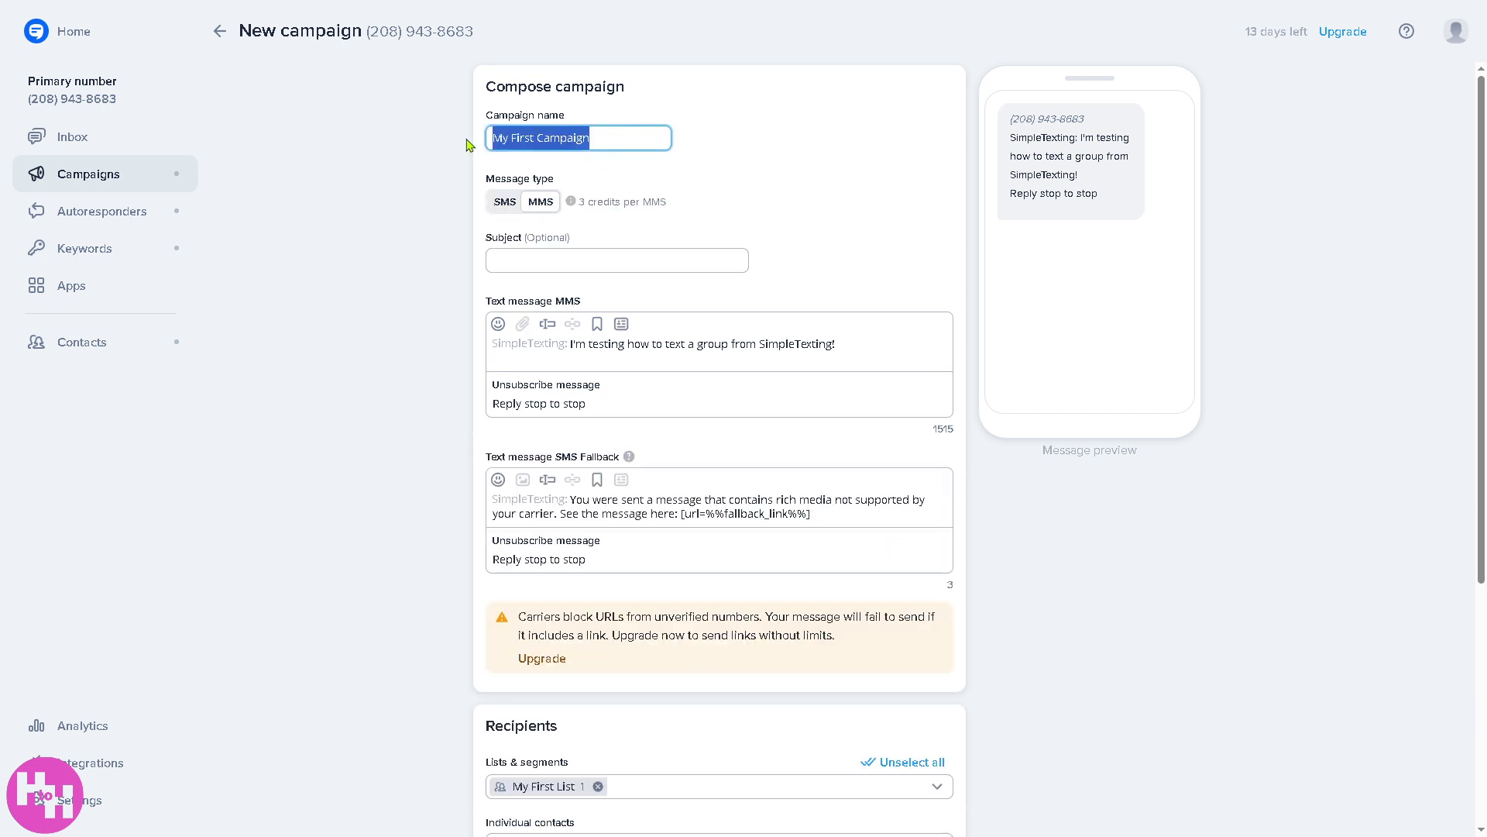
{"action": "type", "text": "Hopw"}
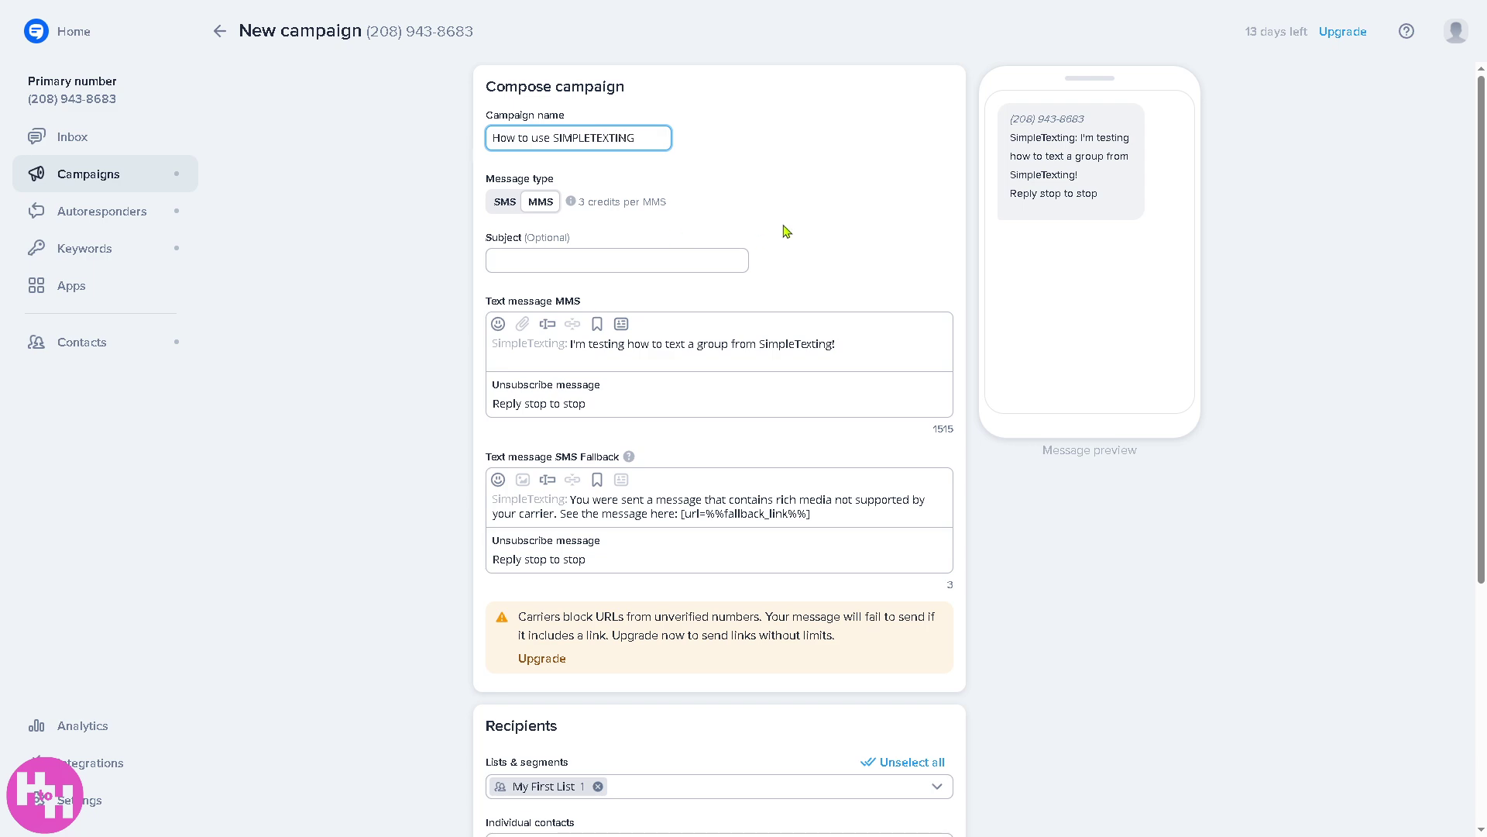
{"action": "scroll", "coordinate": [883, 589], "scroll_direction": "down", "scroll_amount": 5}
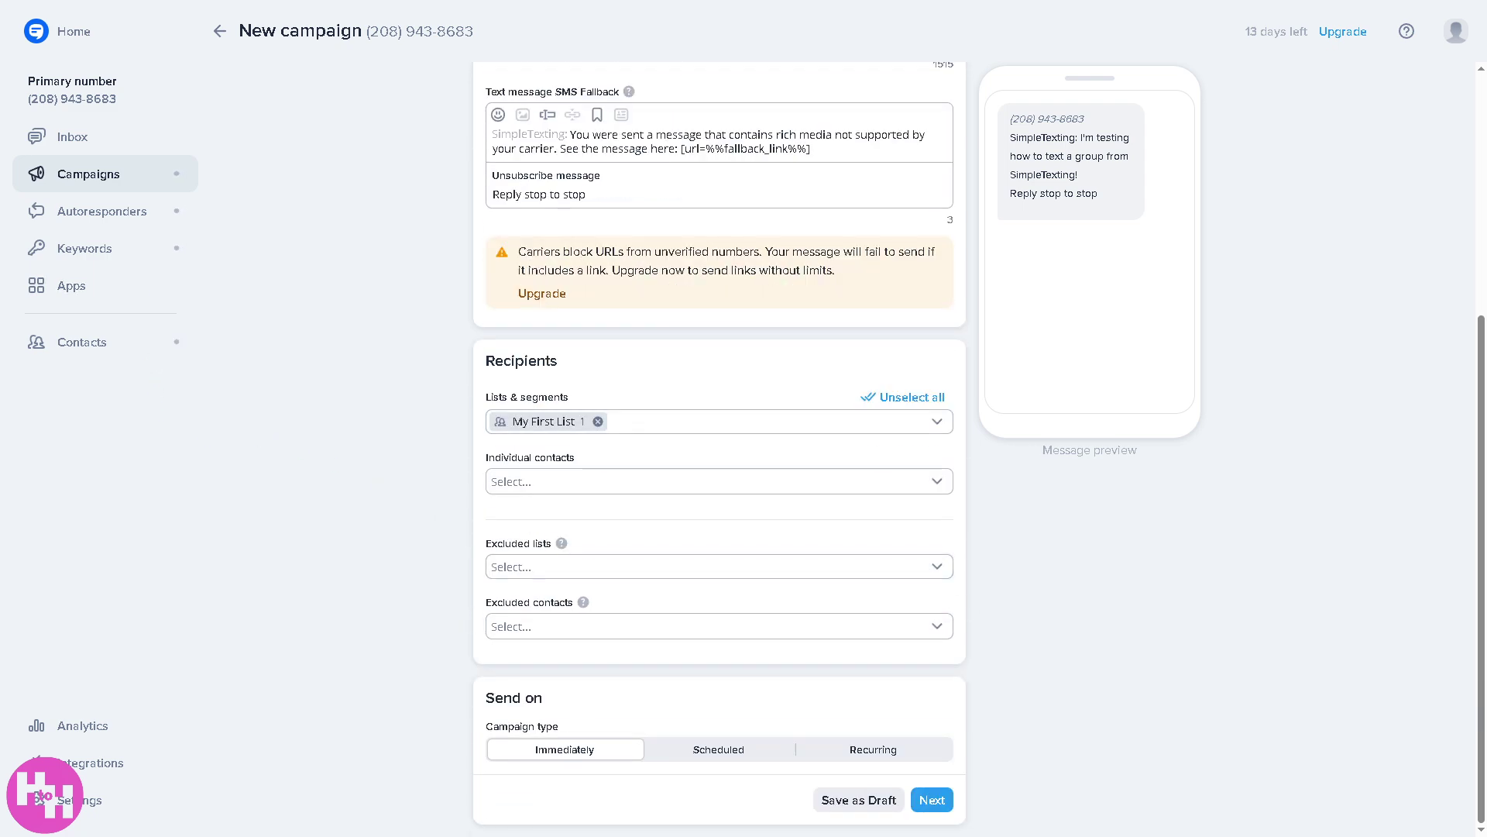
{"action": "left_click", "coordinate": [99, 259]}
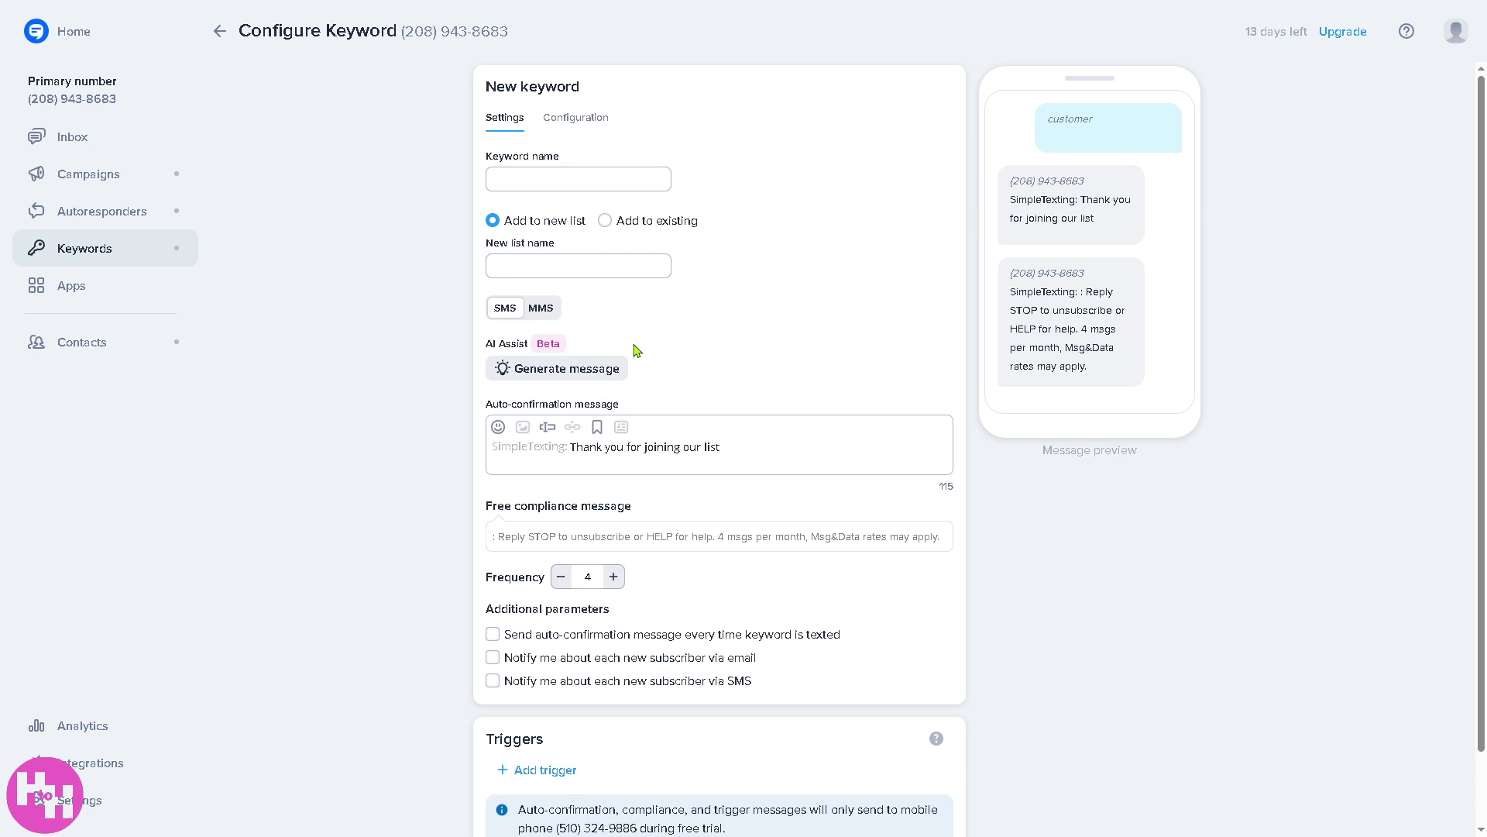
Step: Name the new keyword DEALS so subscribers join a DEALS list, then open Apps
{"action": "left_click", "coordinate": [605, 187]}
{"action": "left_click", "coordinate": [589, 184]}
{"action": "type", "text": "DEALS"}
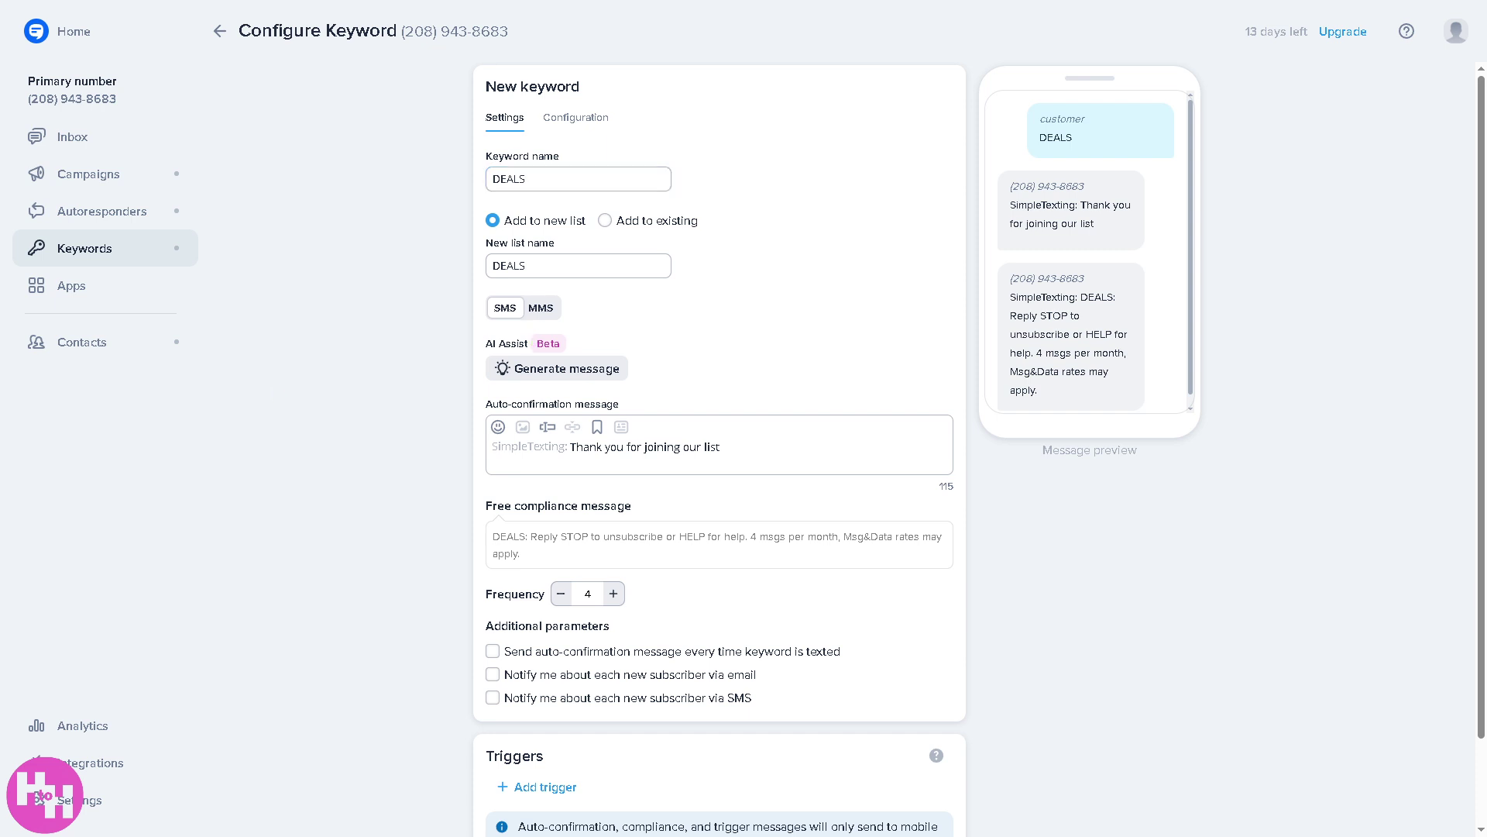
{"action": "left_click", "coordinate": [96, 286]}
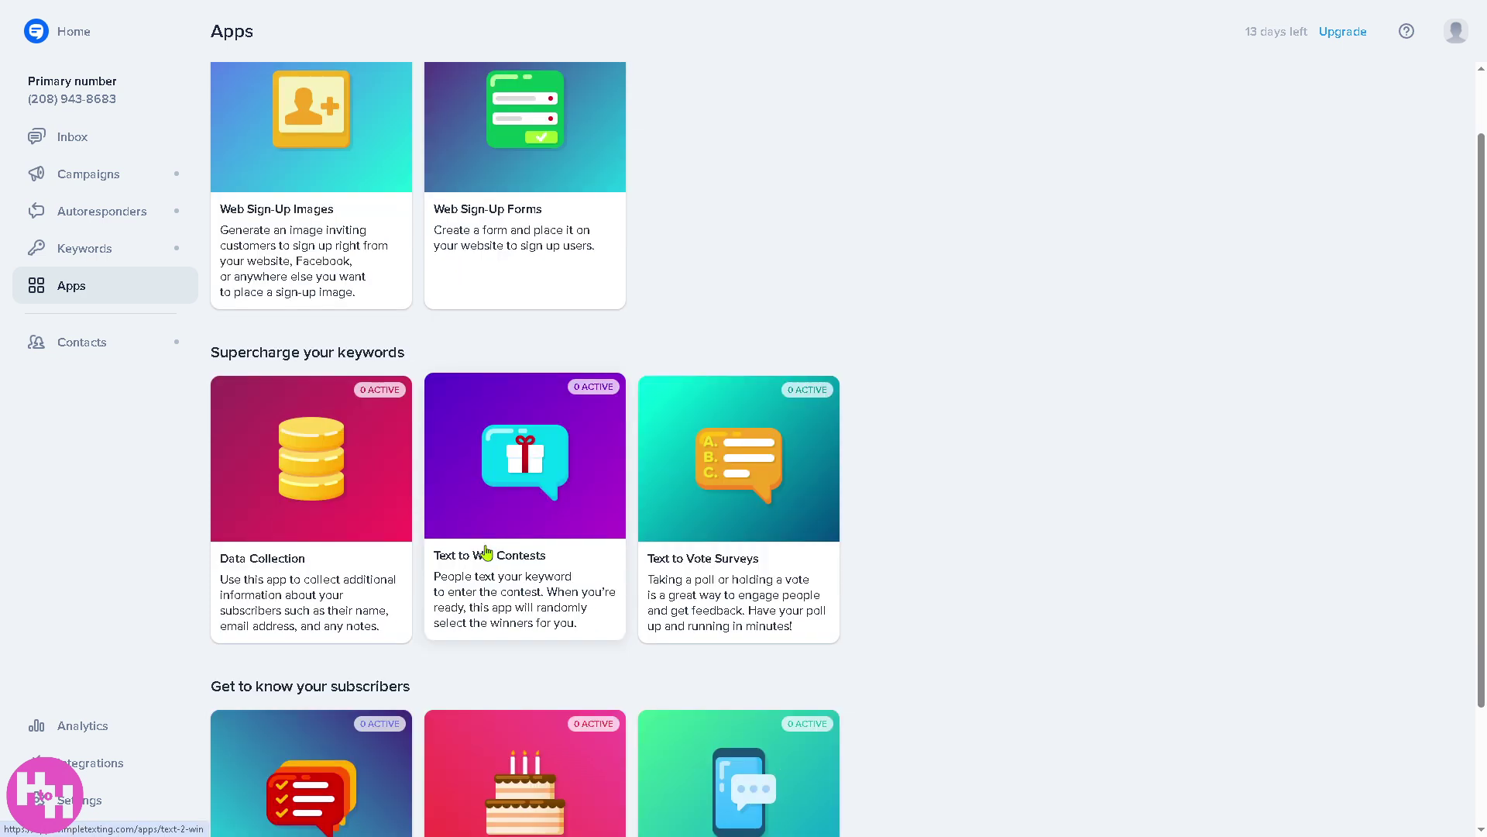
Step: Browse the apps catalogue, then view the contact lists containing only My First List
{"action": "scroll", "coordinate": [486, 552], "scroll_direction": "down", "scroll_amount": 1}
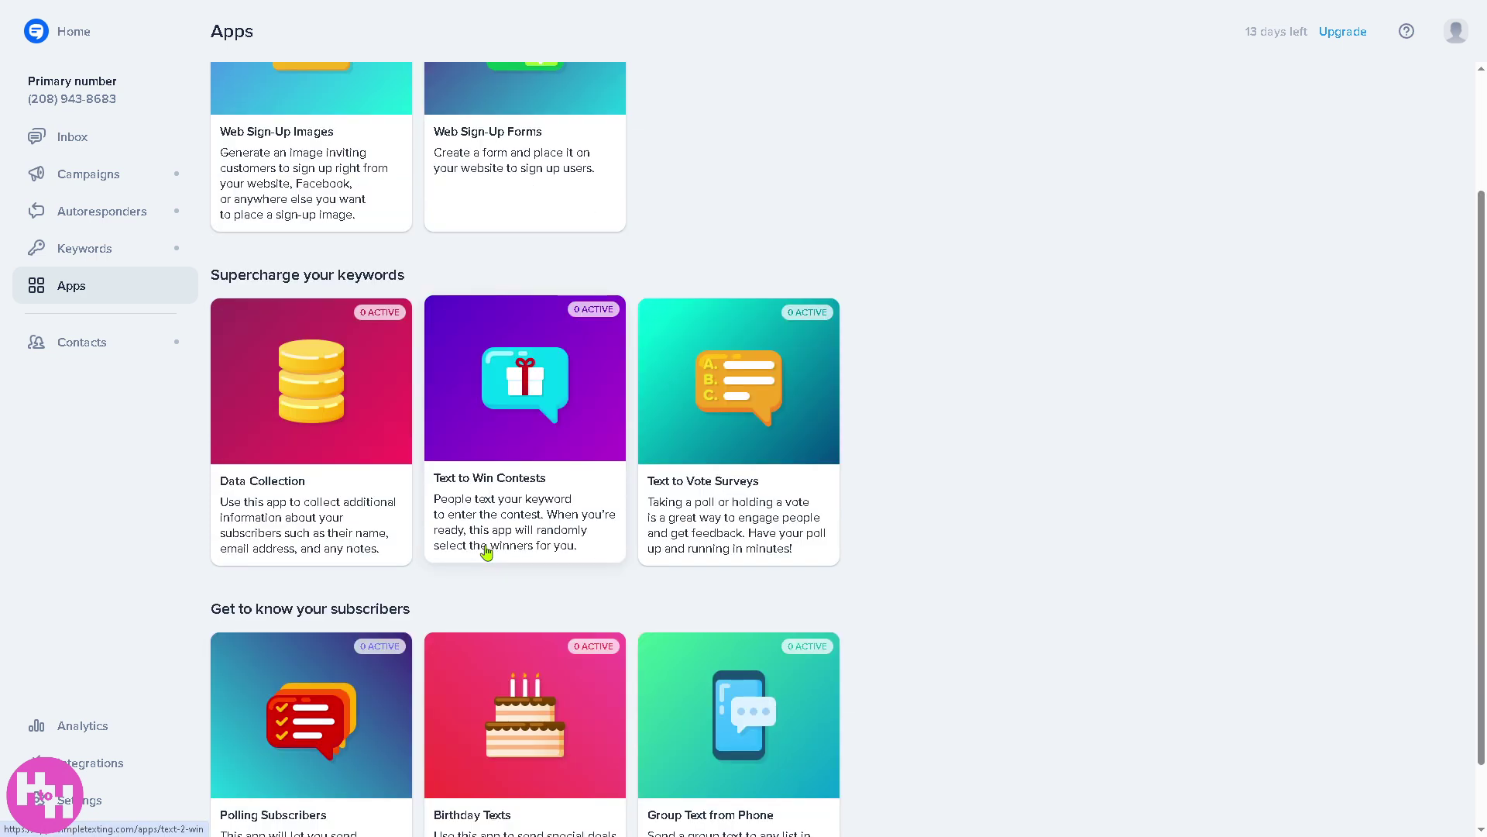
{"action": "scroll", "coordinate": [486, 552], "scroll_direction": "down", "scroll_amount": 1}
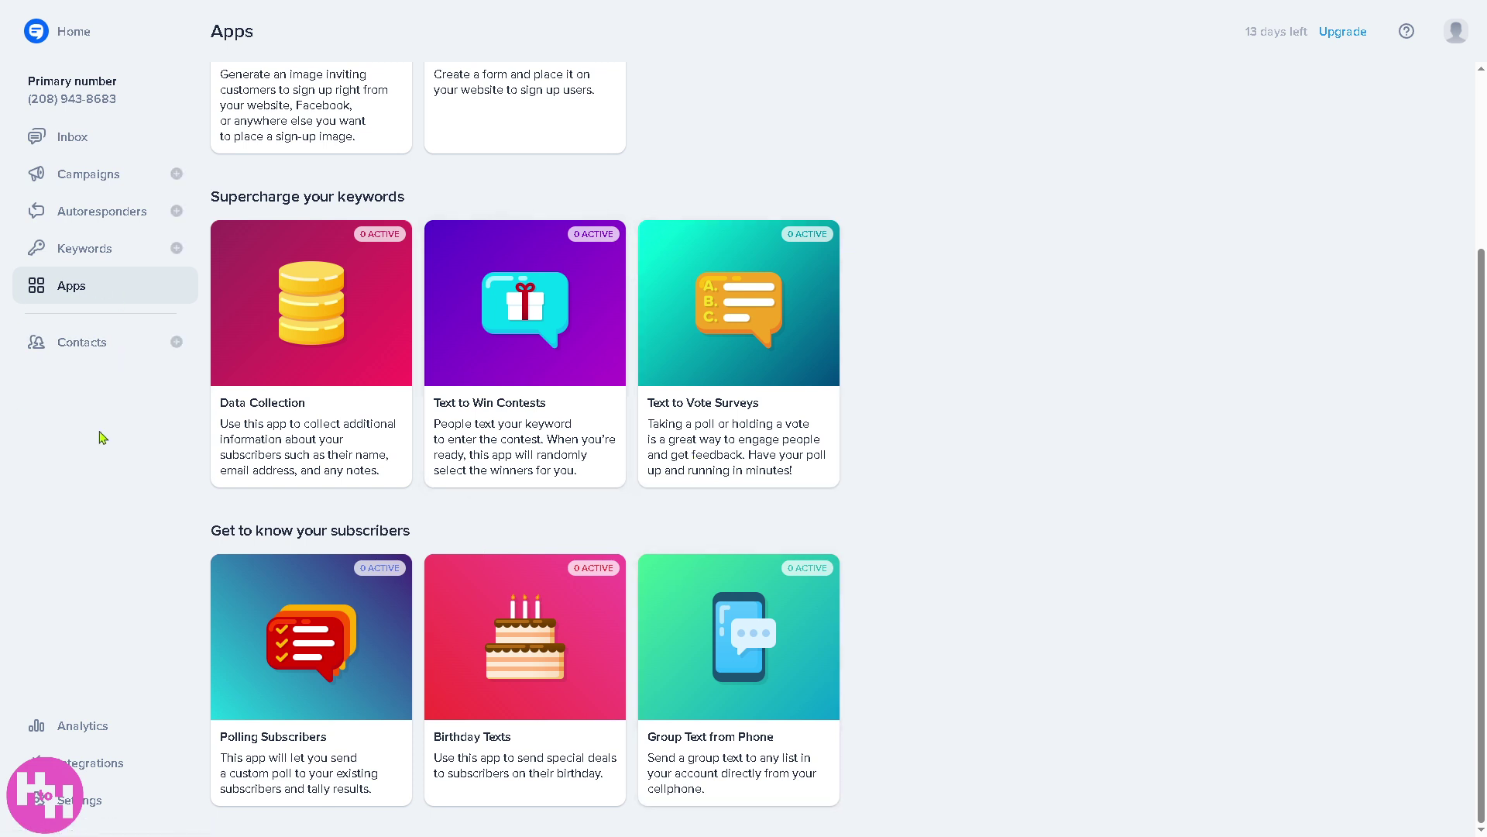
{"action": "left_click", "coordinate": [118, 344]}
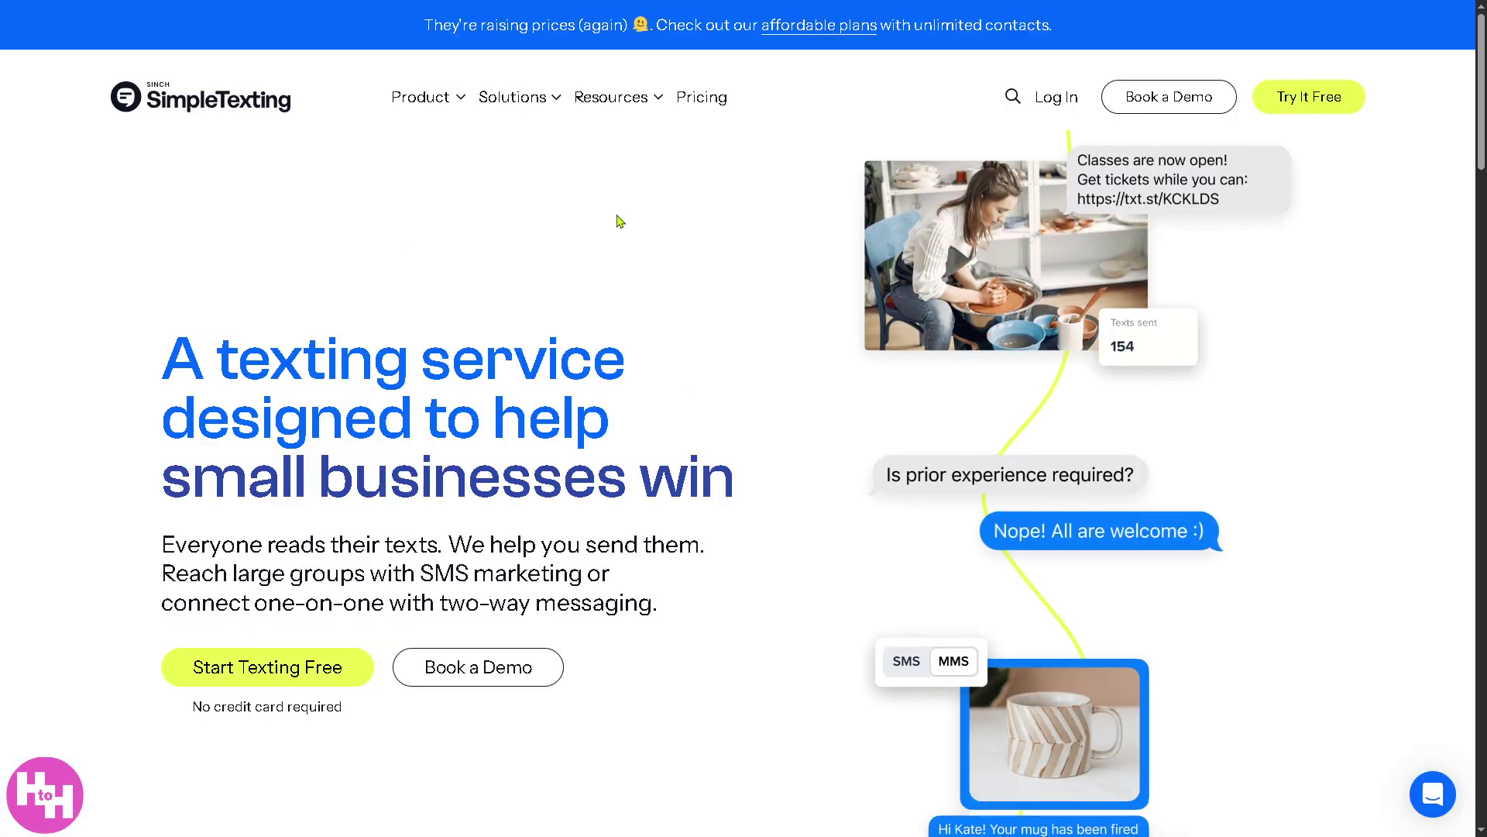
Step: Open Pricing and review the $39.00 monthly estimate for 500 texts with a local number
{"action": "left_click", "coordinate": [721, 108]}
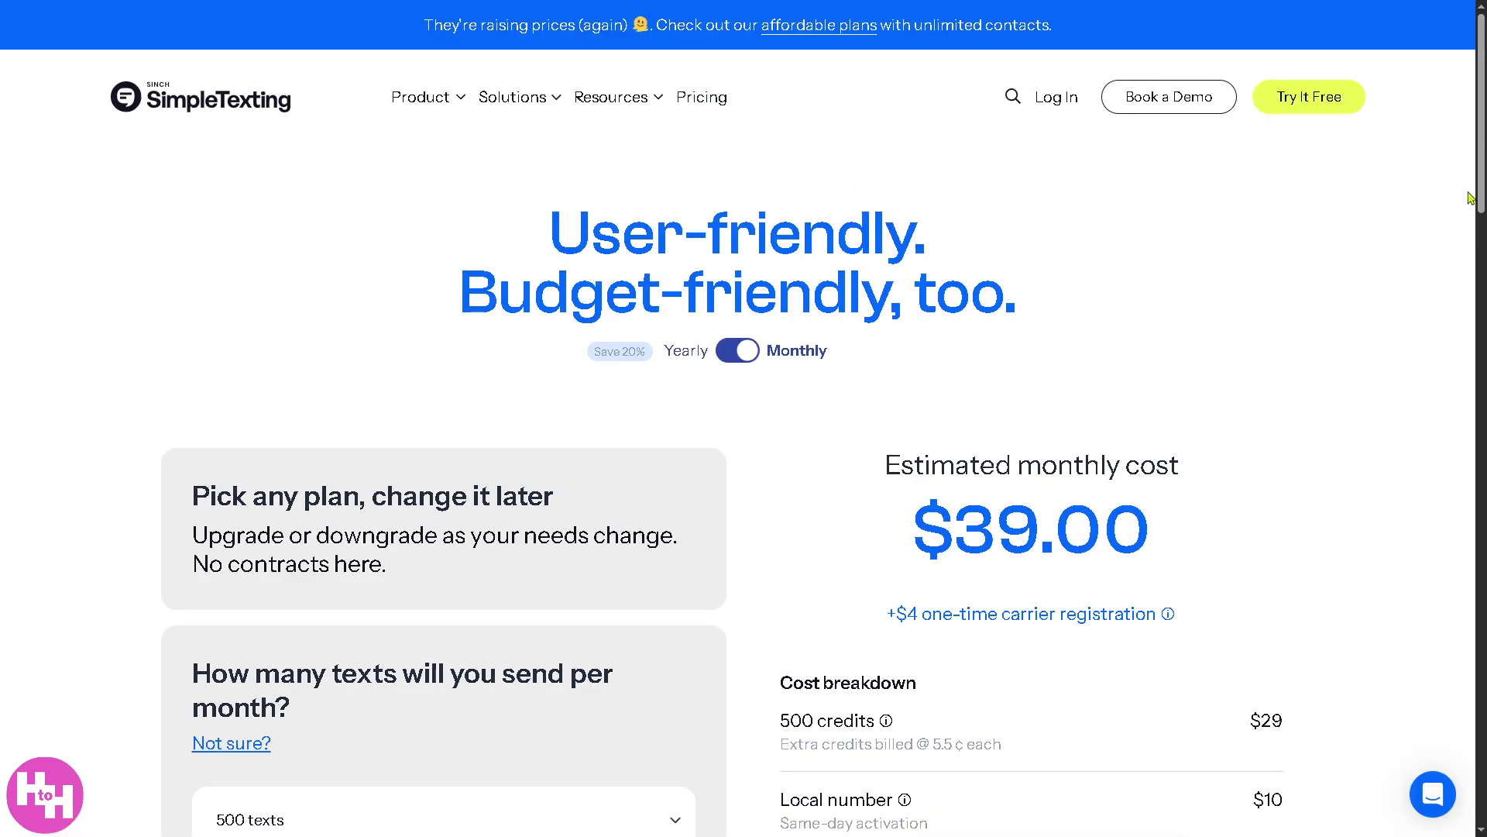
{"action": "scroll", "coordinate": [1484, 198], "scroll_direction": "down", "scroll_amount": 1}
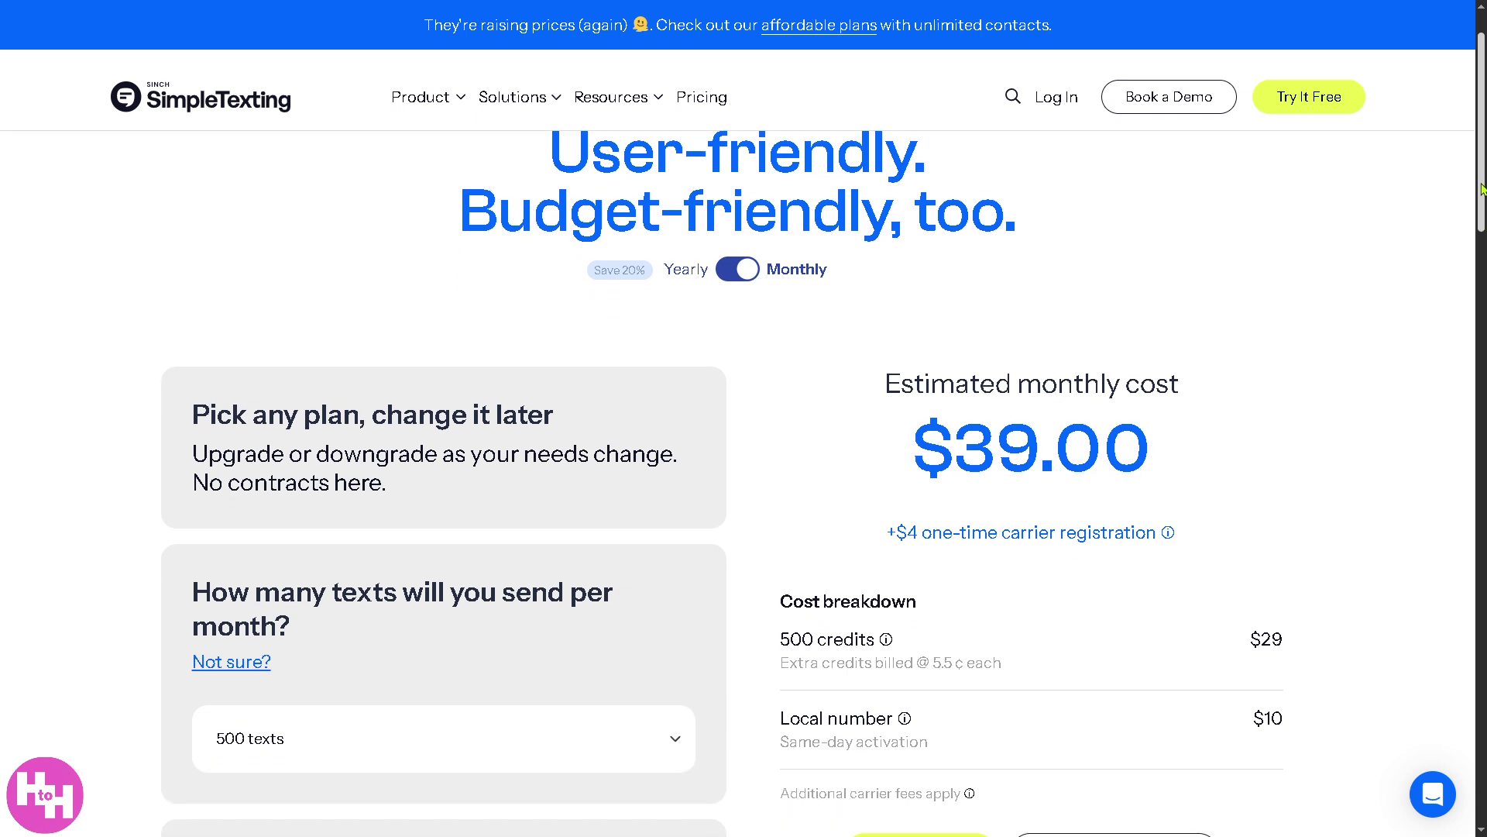
{"action": "left_click_drag", "start_coordinate": [1482, 190], "coordinate": [1481, 236]}
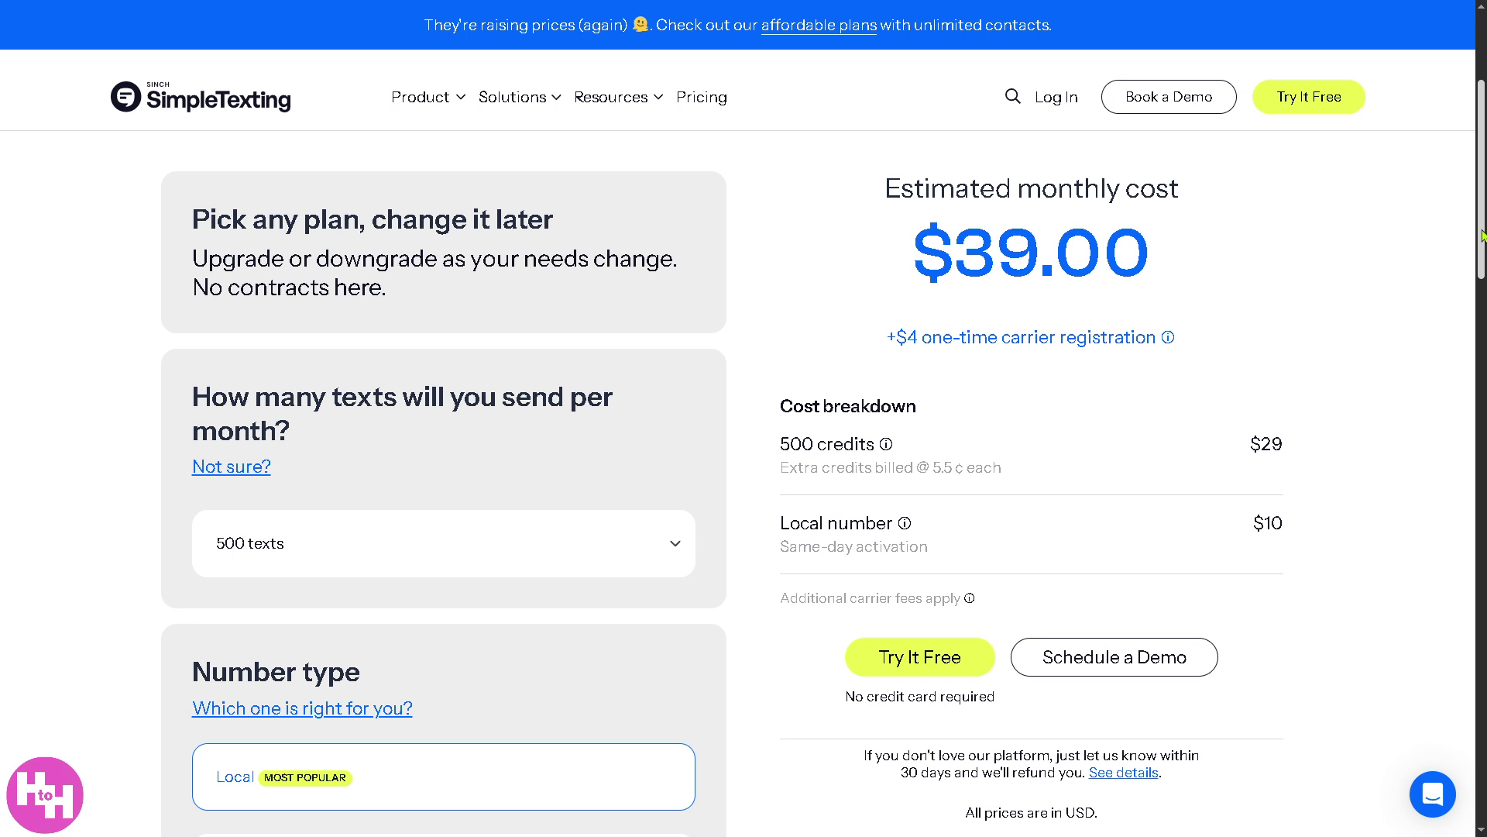
{"action": "left_click_drag", "start_coordinate": [1481, 236], "coordinate": [1481, 513]}
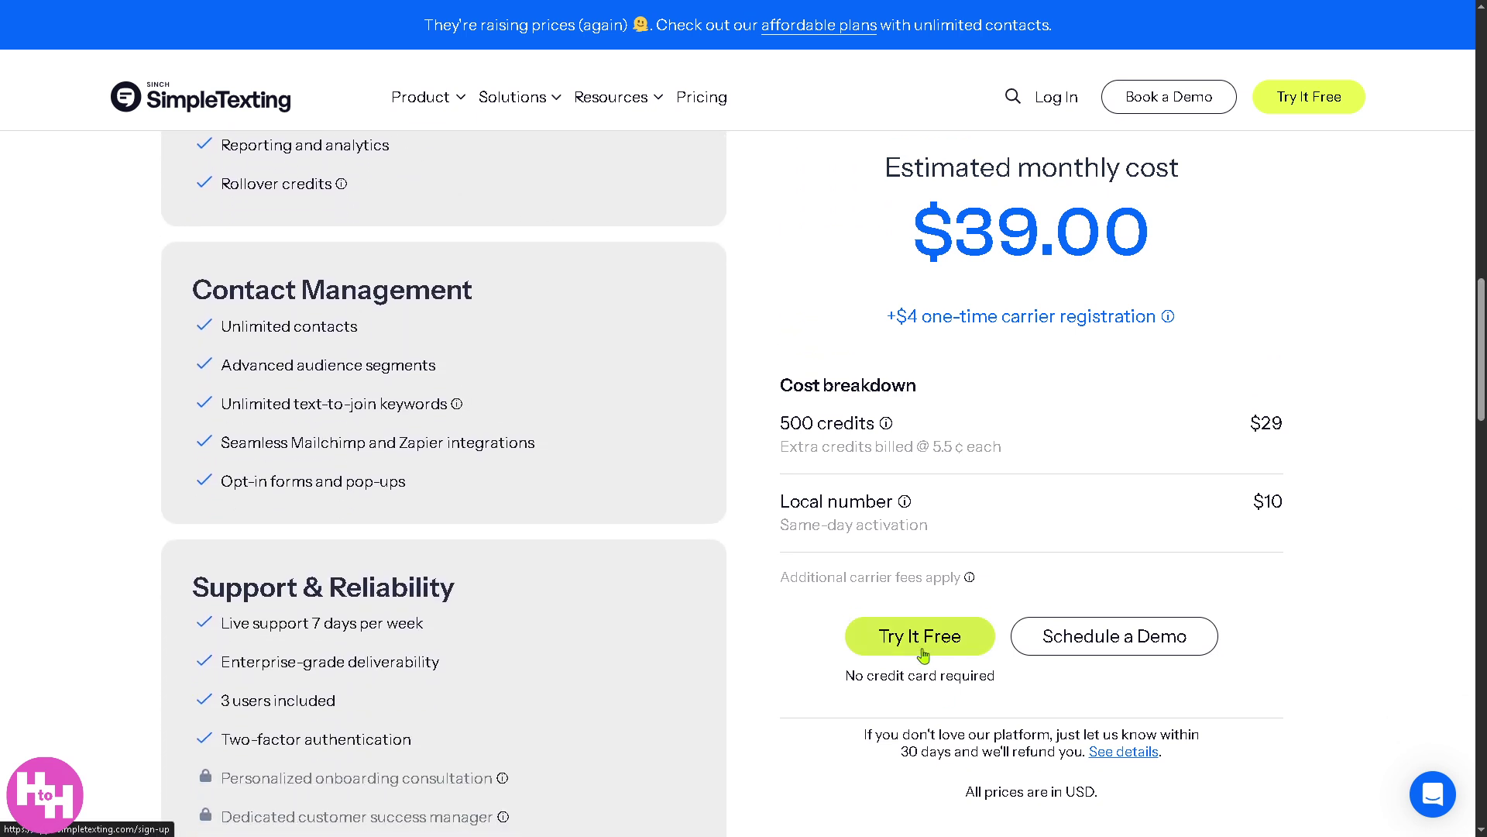